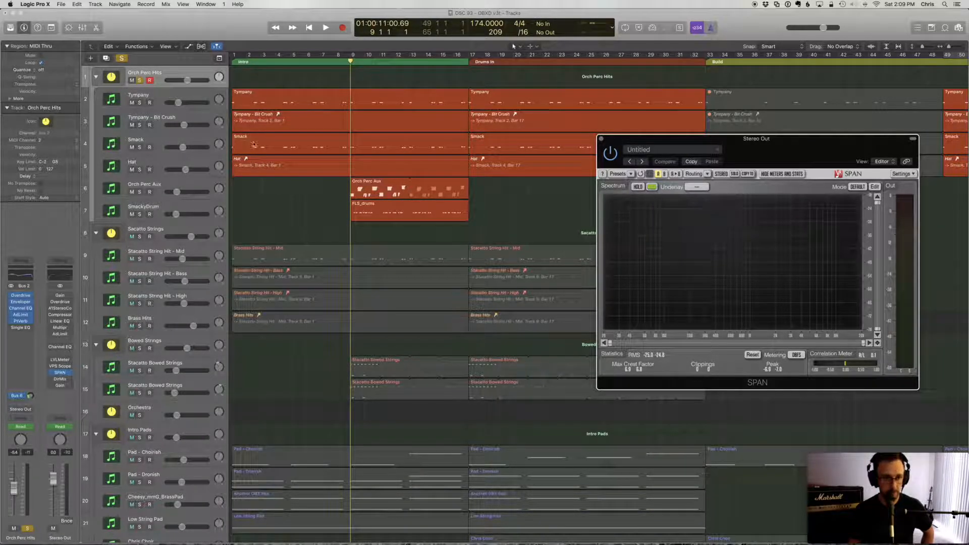
# Solo the Orch Perc Aux and SmackyDrum tracks and play them together with the Orch Perc Hits group.
pyautogui.click(139, 192)
pyautogui.click(140, 214)
pyautogui.click(254, 203)
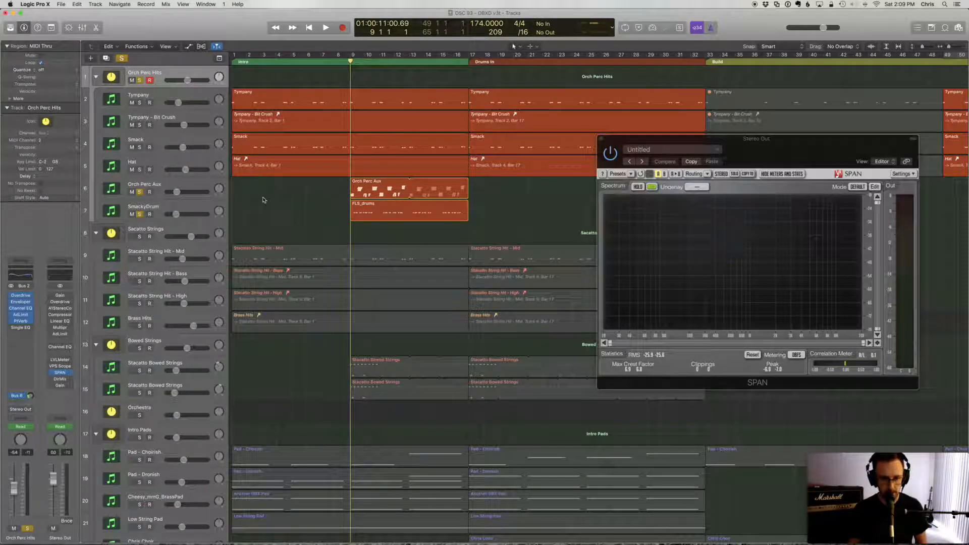
pyautogui.press('space')
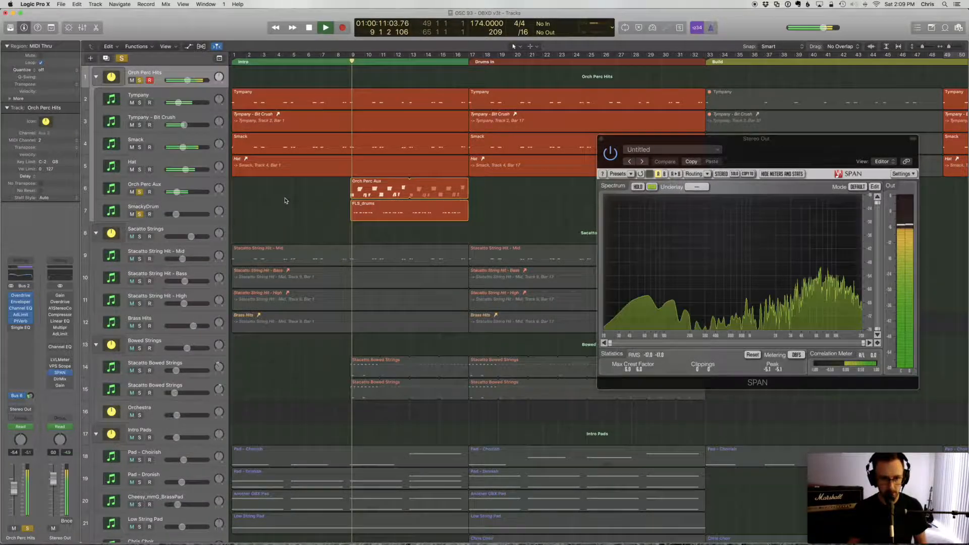
# Unsolo the Orch Perc Hits group and audition the Orch Perc Aux region while viewing its notes in the Piano Roll.
pyautogui.click(358, 185)
pyautogui.press('p')
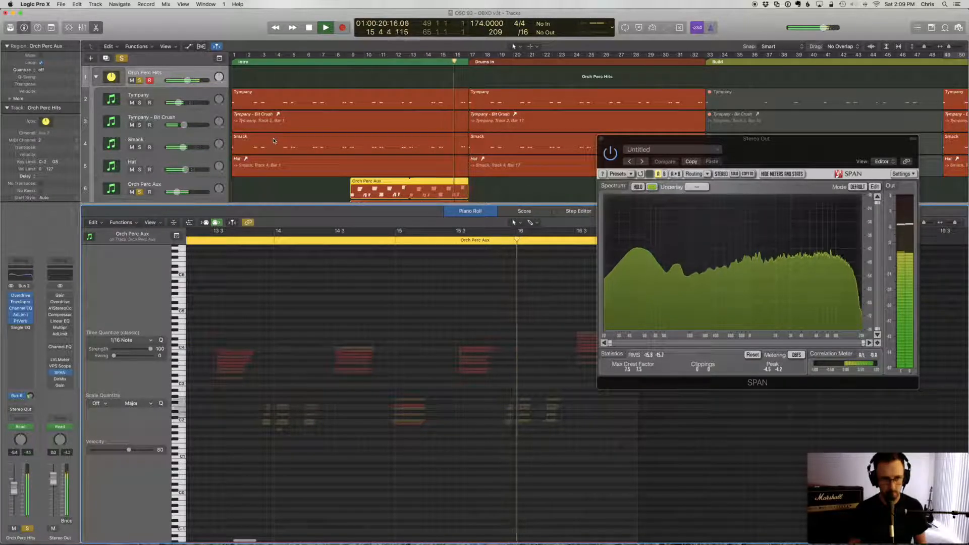
pyautogui.press('space')
pyautogui.click(139, 80)
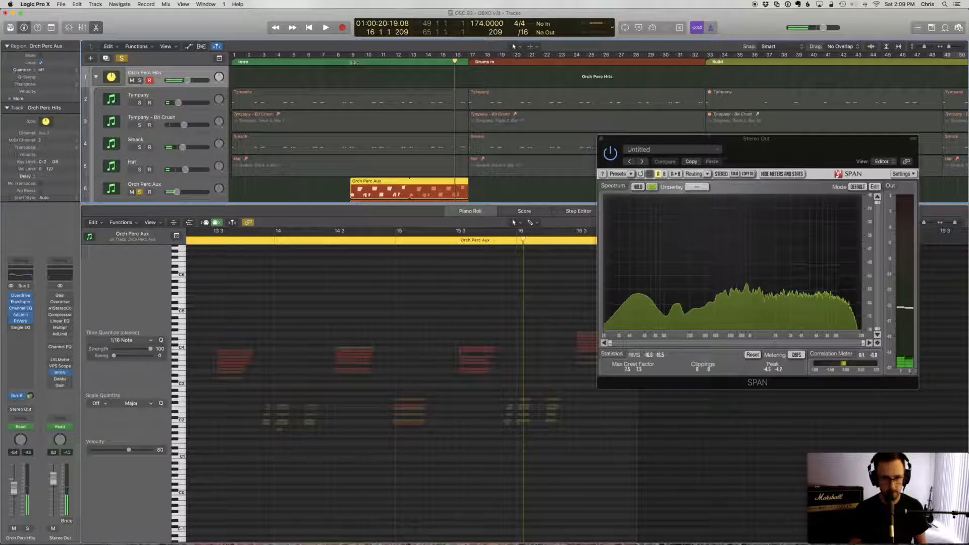
pyautogui.hotkey('shift', 'space')
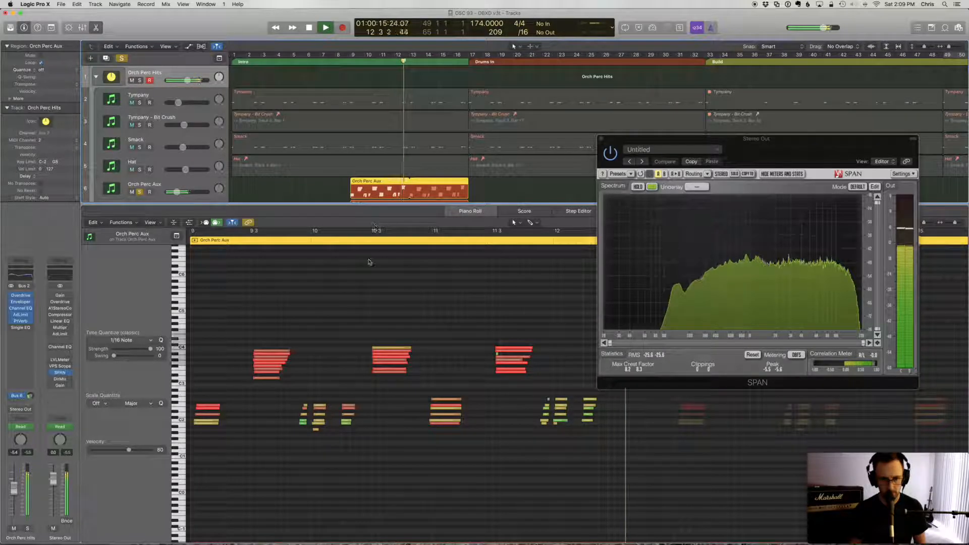
pyautogui.press('space')
pyautogui.press('e')
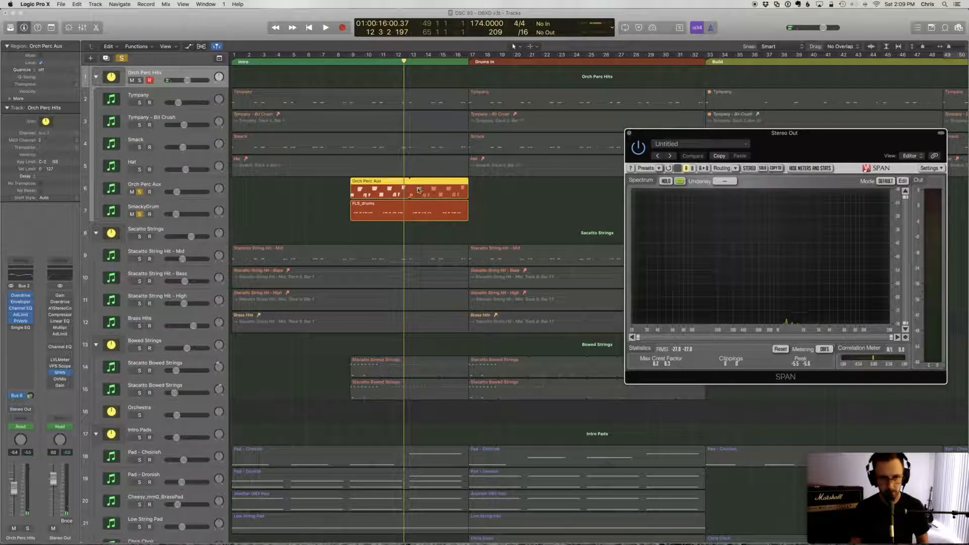
# Select the Orch Perc Aux track and move the playhead back to bar 9.
pyautogui.click(204, 189)
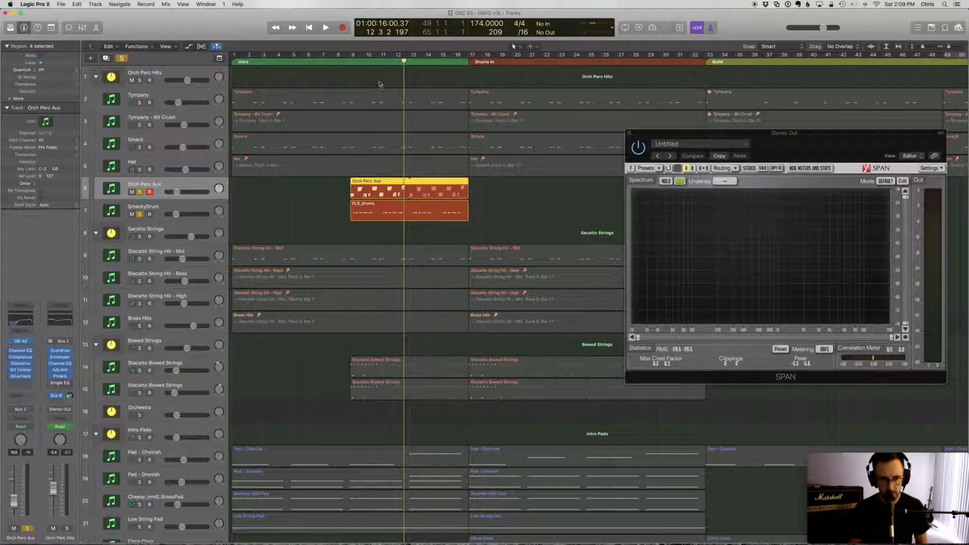
pyautogui.moveTo(370, 64); pyautogui.dragTo(350, 67)
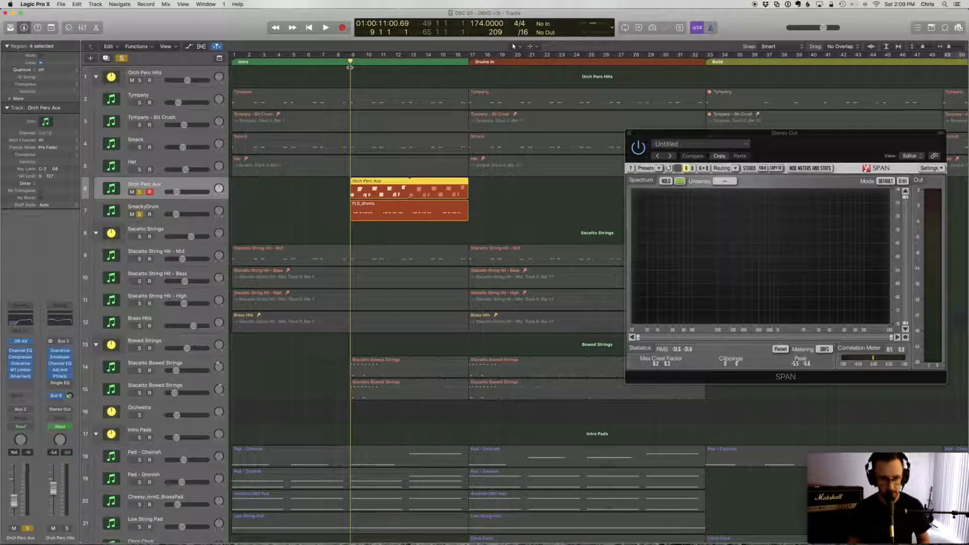
pyautogui.click(261, 197)
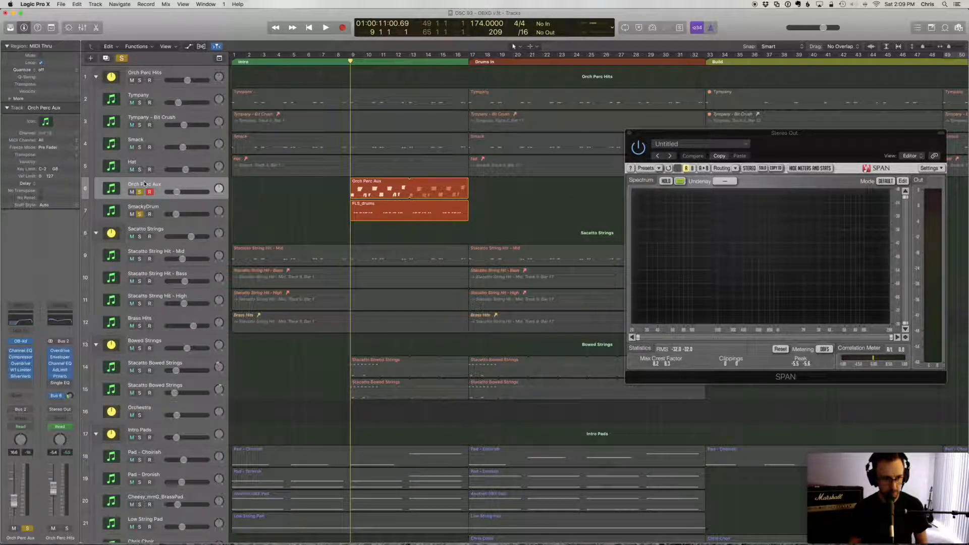
# Open the OB-Xd instrument on Orch Perc Aux and bypass the effects on both the Orch Perc Aux and Orch Perc Hits tracks.
pyautogui.moveTo(228, 40); pyautogui.dragTo(351, 71)
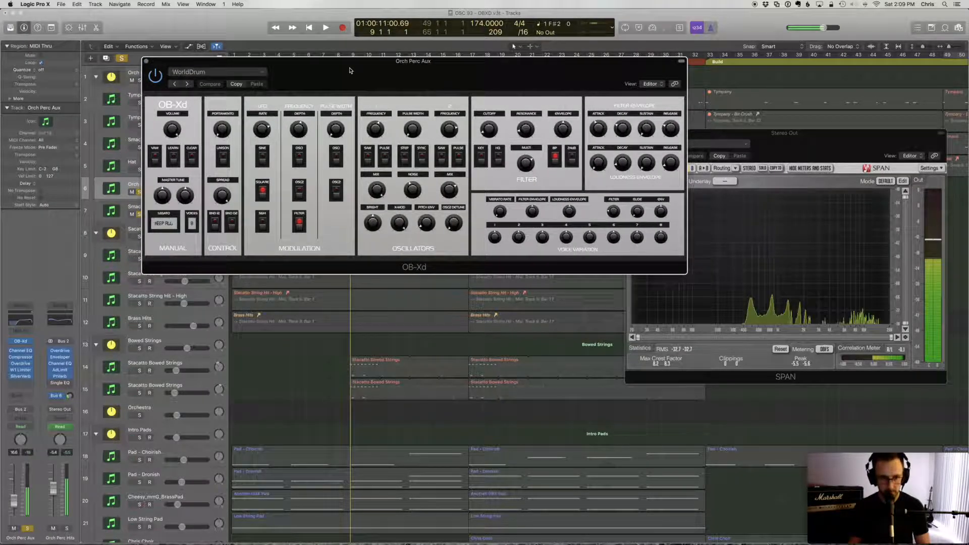
pyautogui.moveTo(350, 70); pyautogui.dragTo(524, 121)
pyautogui.click(180, 75)
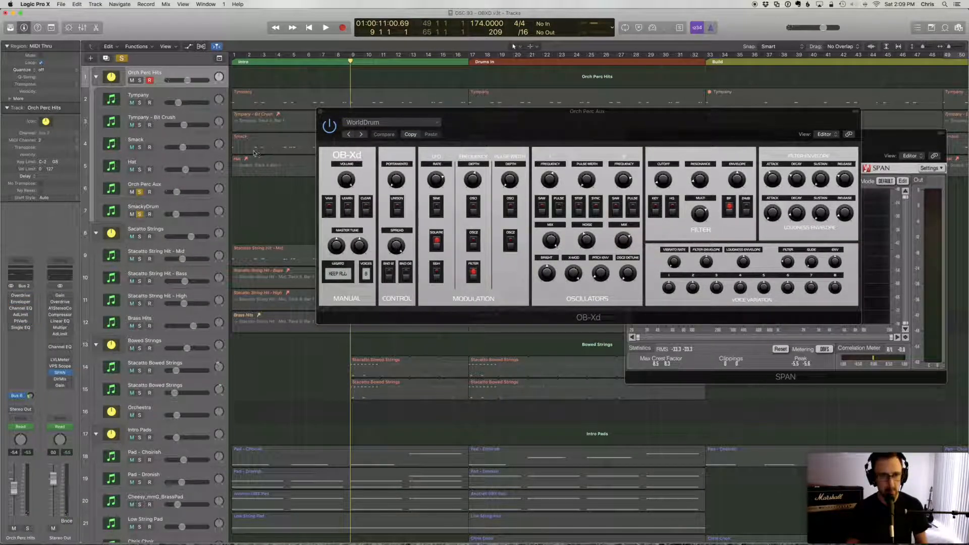
pyautogui.click(165, 192)
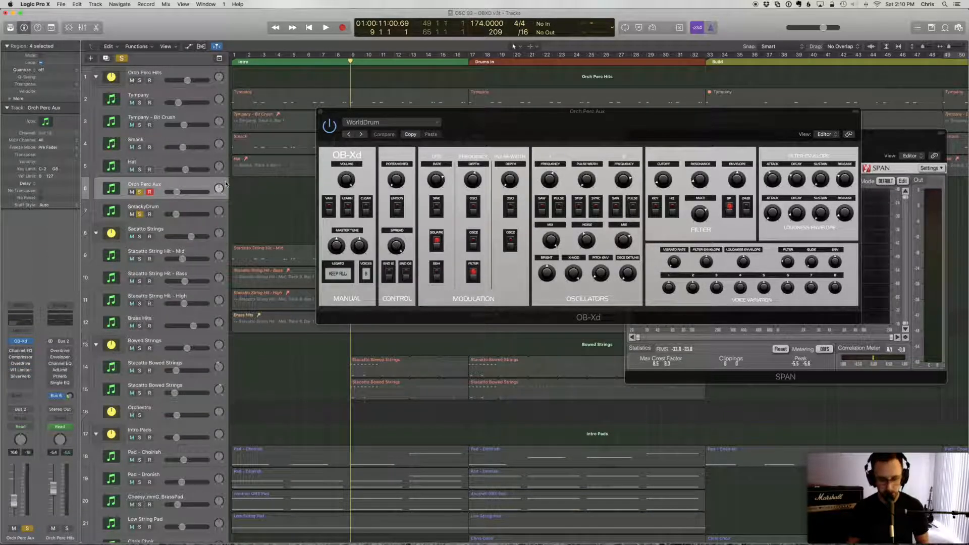
pyautogui.moveTo(444, 115); pyautogui.dragTo(348, 80)
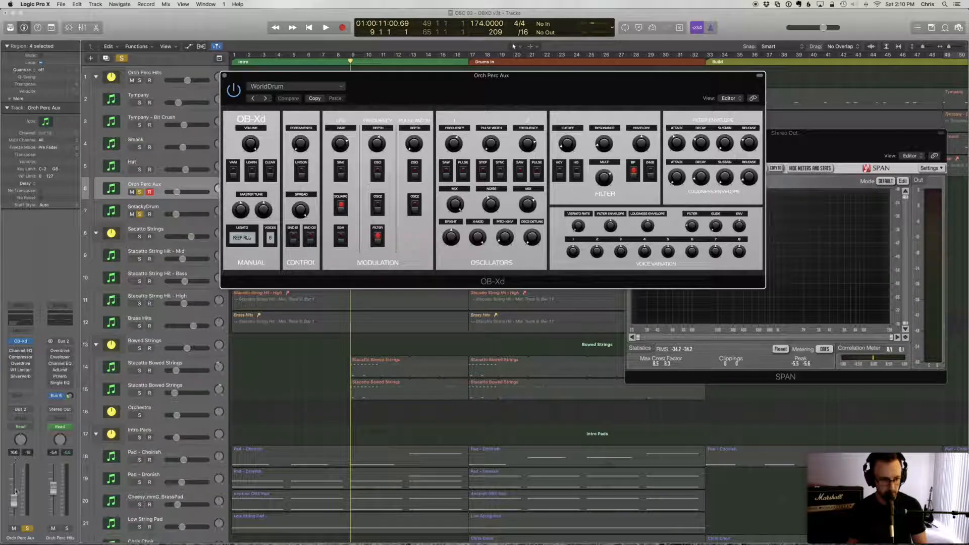
# Raise the Orch Perc Aux channel volume to 6.0 dB and bypass the bus send on Orch Perc Hits.
pyautogui.moveTo(14, 504); pyautogui.dragTo(14, 462)
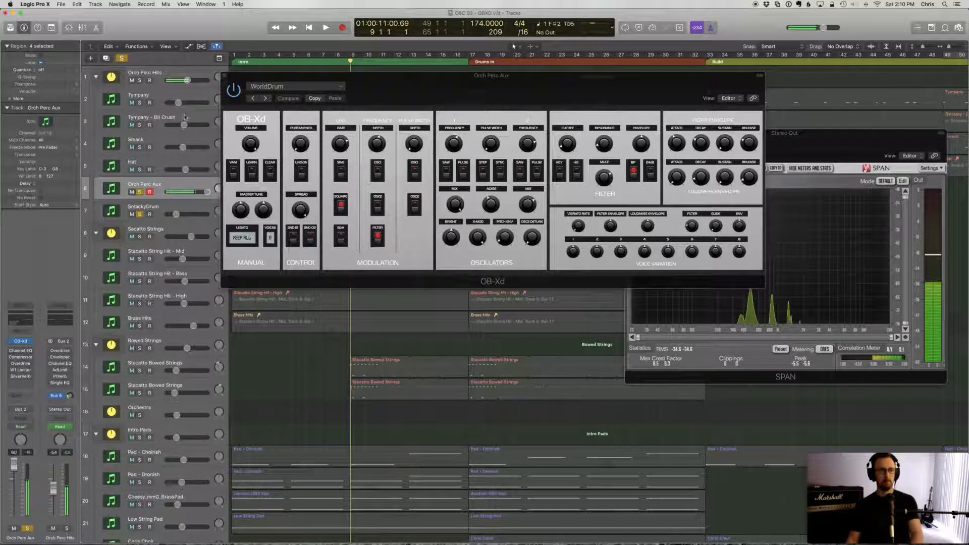
pyautogui.click(60, 391)
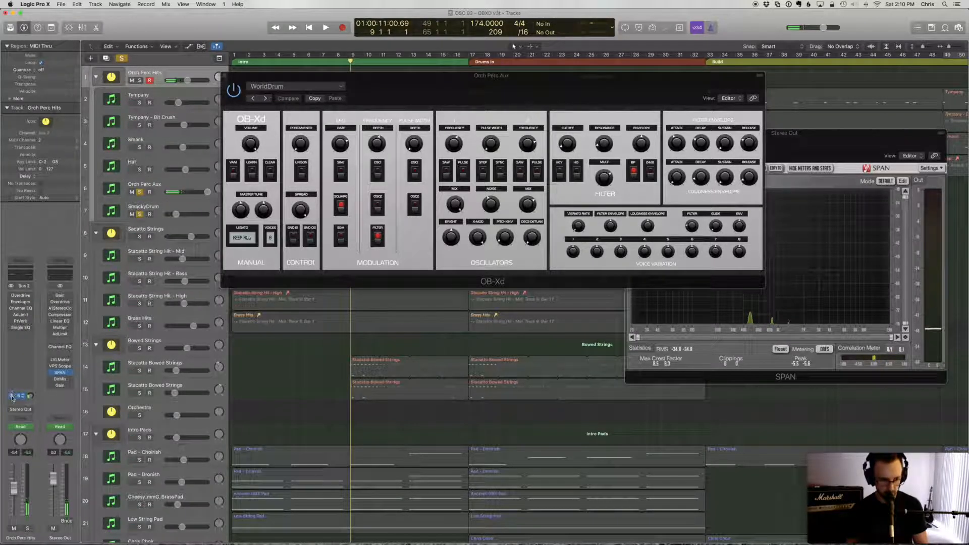
pyautogui.click(160, 191)
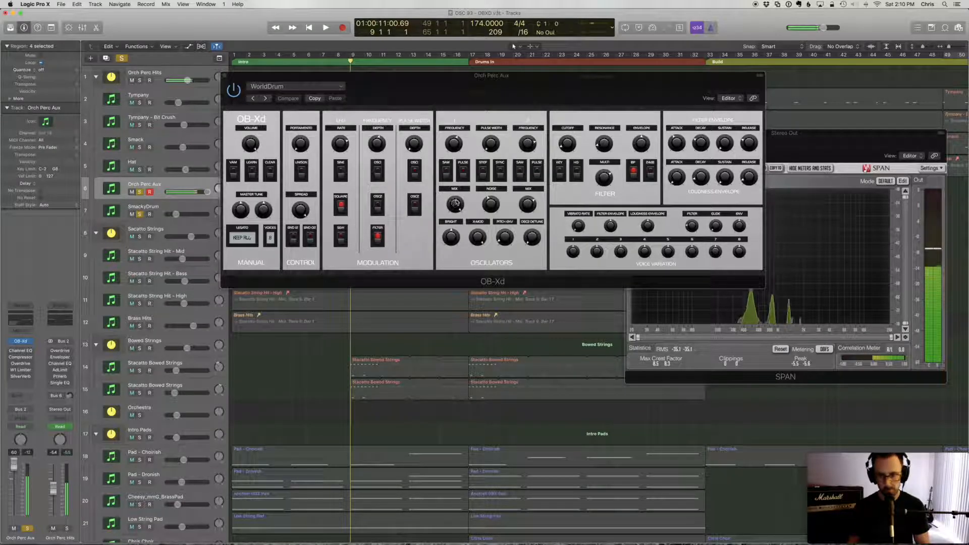
# Adjust the first oscillator's mix and the loudness envelope's attack in OB-Xd.
pyautogui.moveTo(571, 85); pyautogui.dragTo(453, 97)
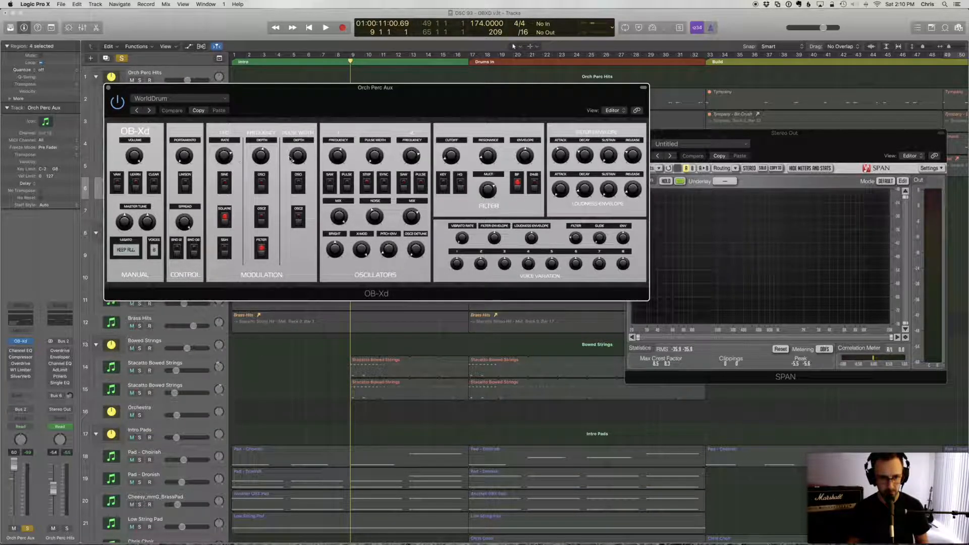
pyautogui.moveTo(347, 210); pyautogui.dragTo(345, 154)
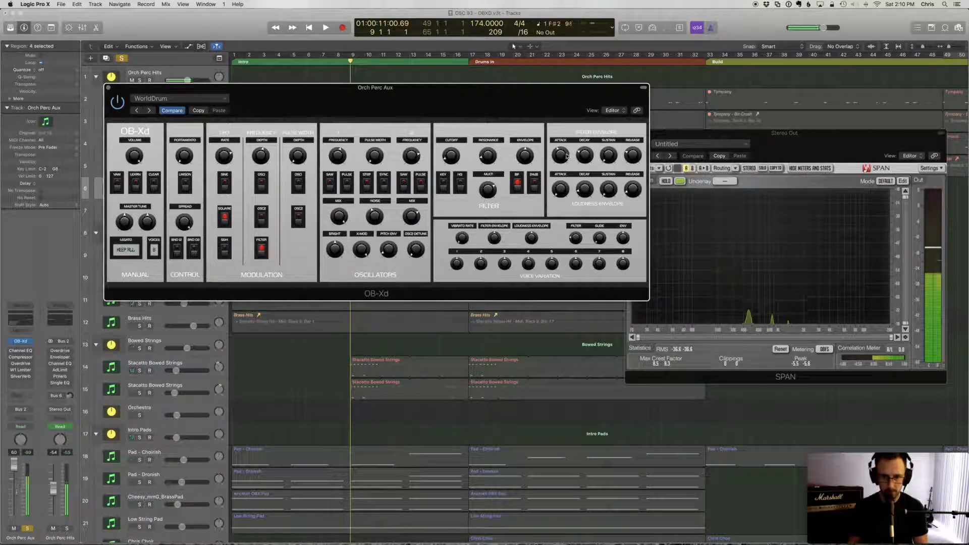
pyautogui.moveTo(562, 193); pyautogui.dragTo(564, 173)
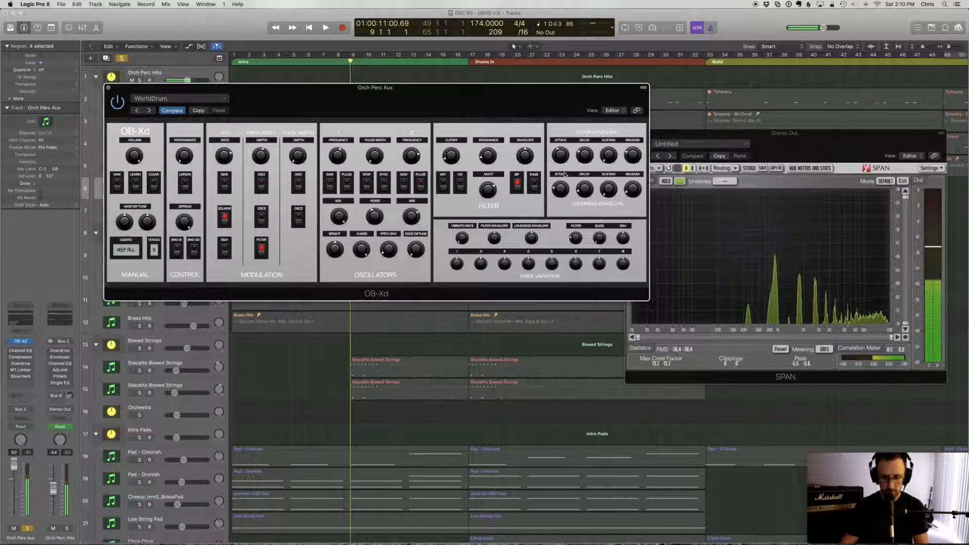
pyautogui.click(564, 209)
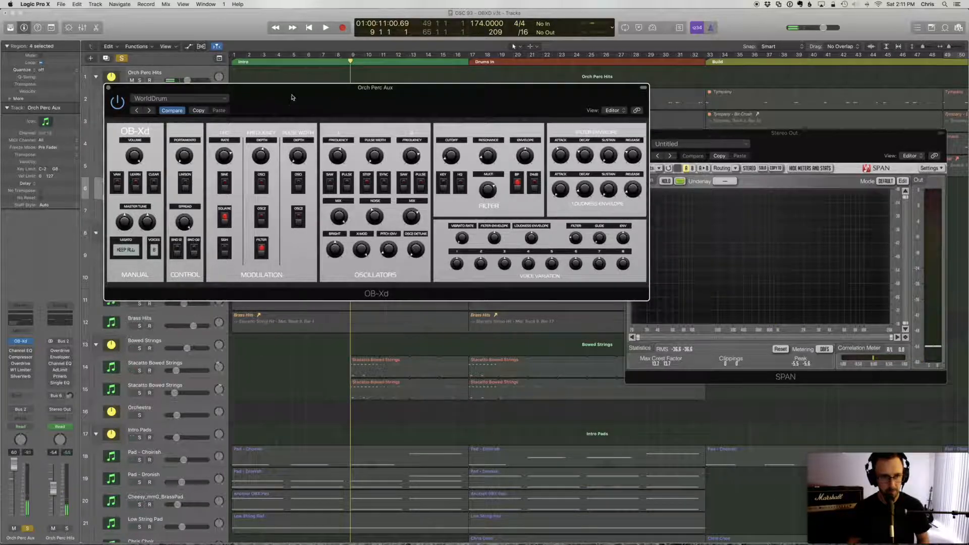
# Enable the Channel EQ on Orch Perc Aux and show its curve alongside the OB-Xd instrument.
pyautogui.moveTo(283, 106); pyautogui.dragTo(324, 78)
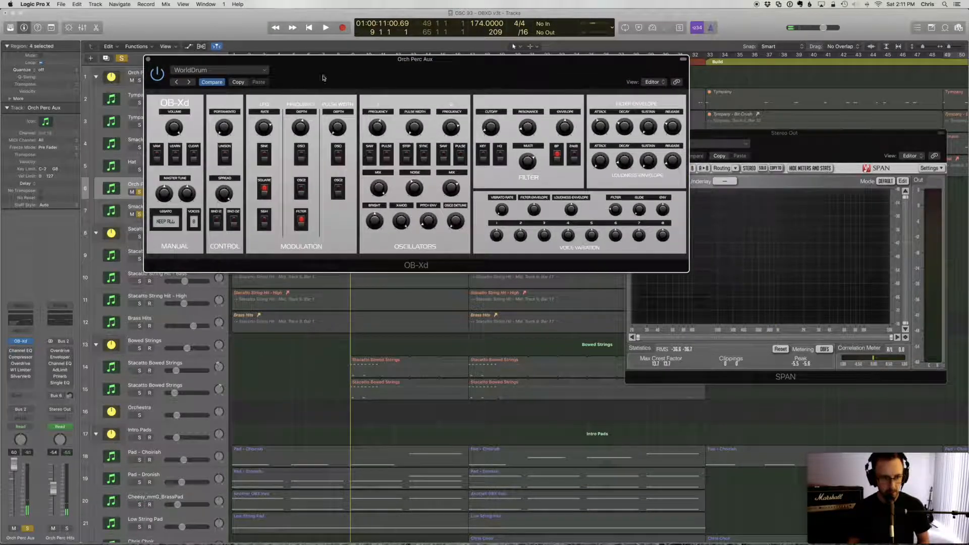
pyautogui.click(21, 350)
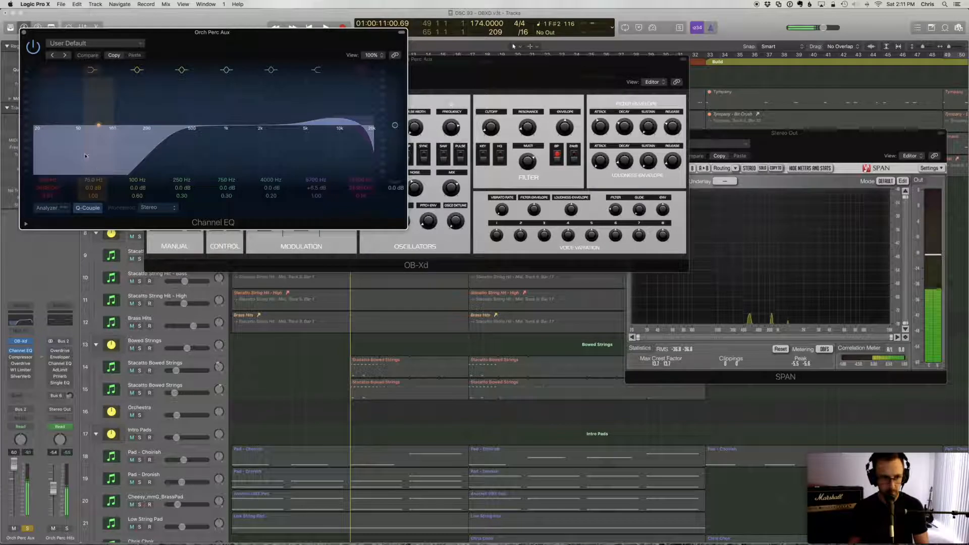
pyautogui.moveTo(202, 31); pyautogui.dragTo(456, 215)
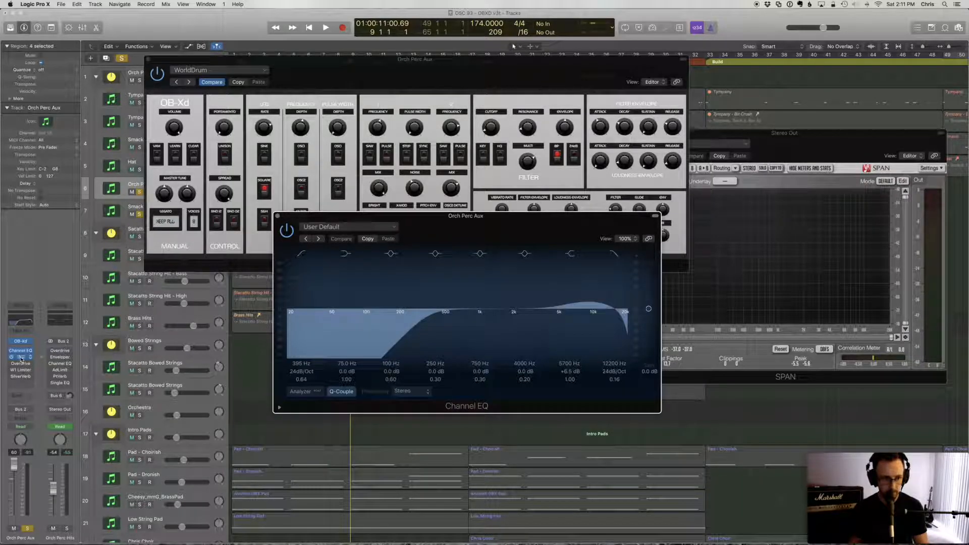
# Enable the Compressor, Overdrive and W1 Limiter on Orch Perc Aux and lower its channel volume.
pyautogui.click(20, 357)
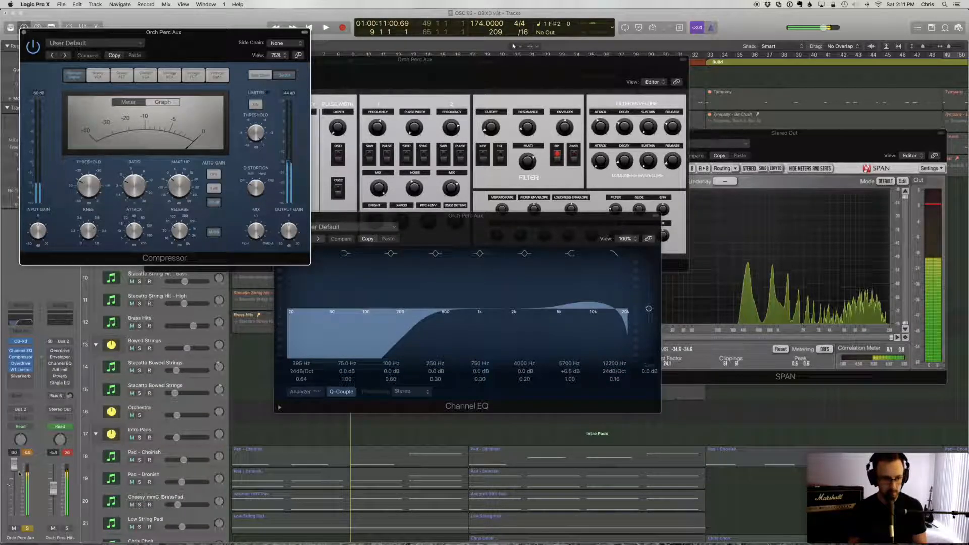
pyautogui.moveTo(14, 464); pyautogui.dragTo(15, 475)
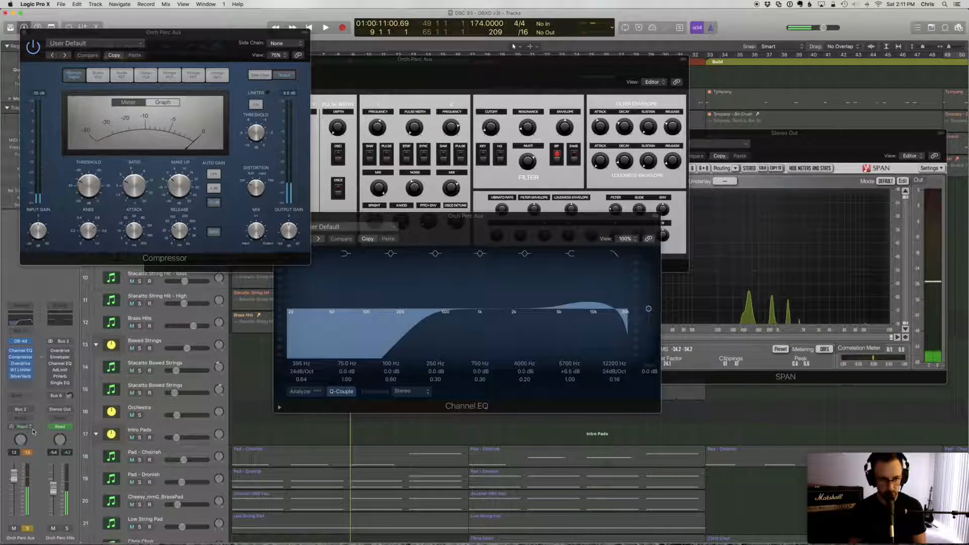
# Compare the Orch Perc Aux sound with SilverVerb bypassed, and inspect the W1 Limiter's settings.
pyautogui.click(20, 376)
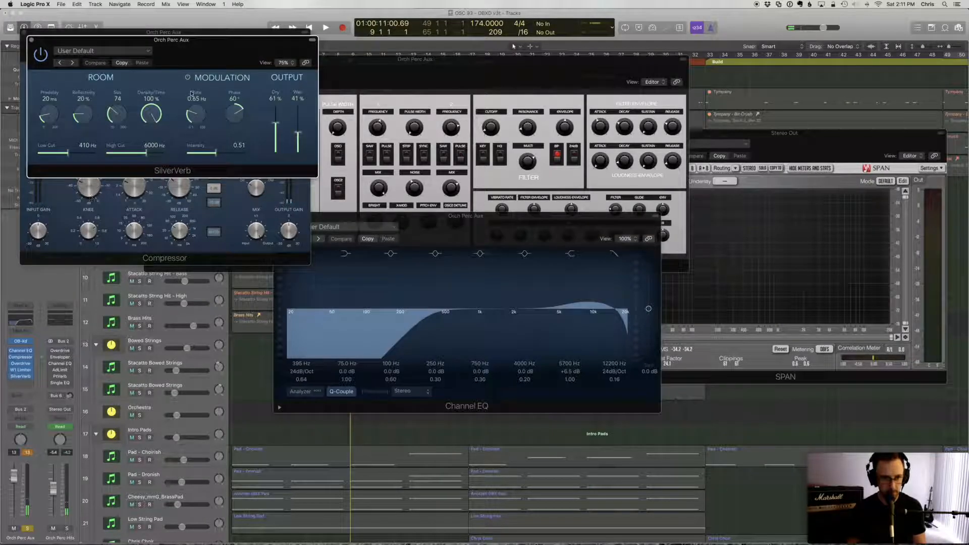
pyautogui.moveTo(195, 46); pyautogui.dragTo(523, 151)
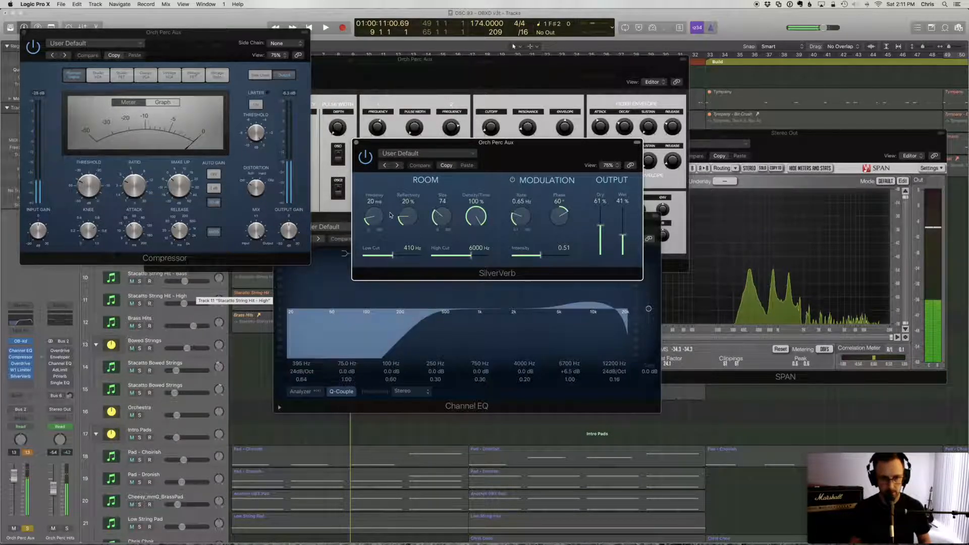
pyautogui.click(365, 156)
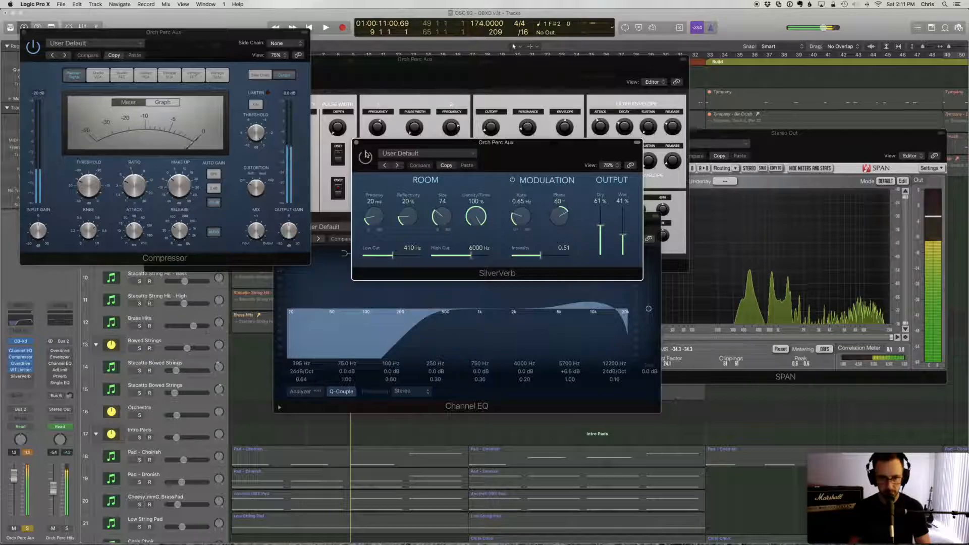
pyautogui.click(21, 369)
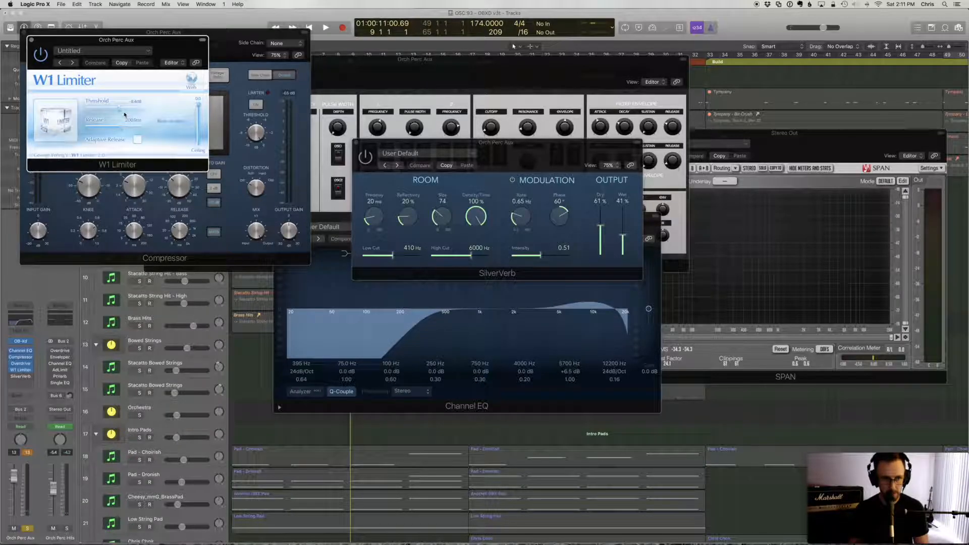
pyautogui.click(32, 40)
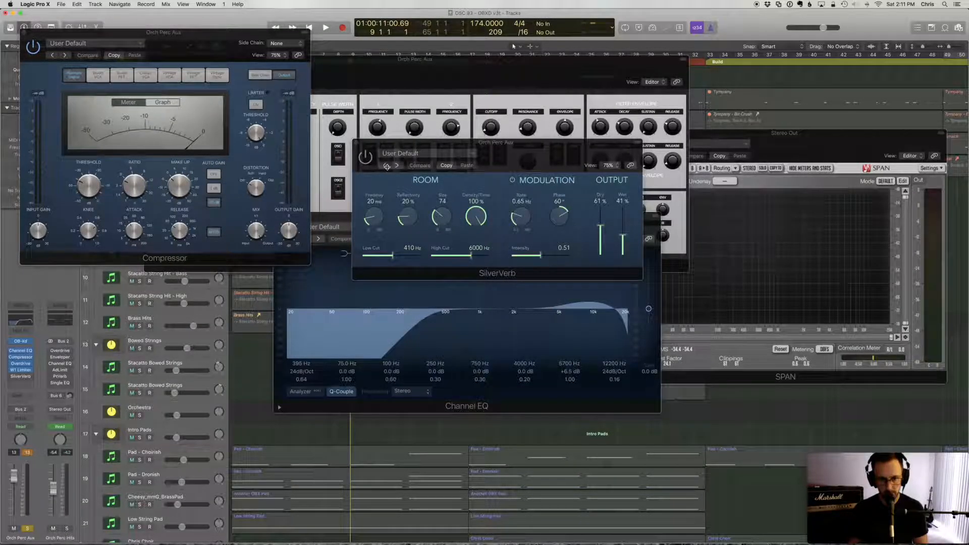
# Re-enable SilverVerb on Orch Perc Aux, set its wet output to 42%, and close it.
pyautogui.moveTo(405, 144); pyautogui.dragTo(384, 164)
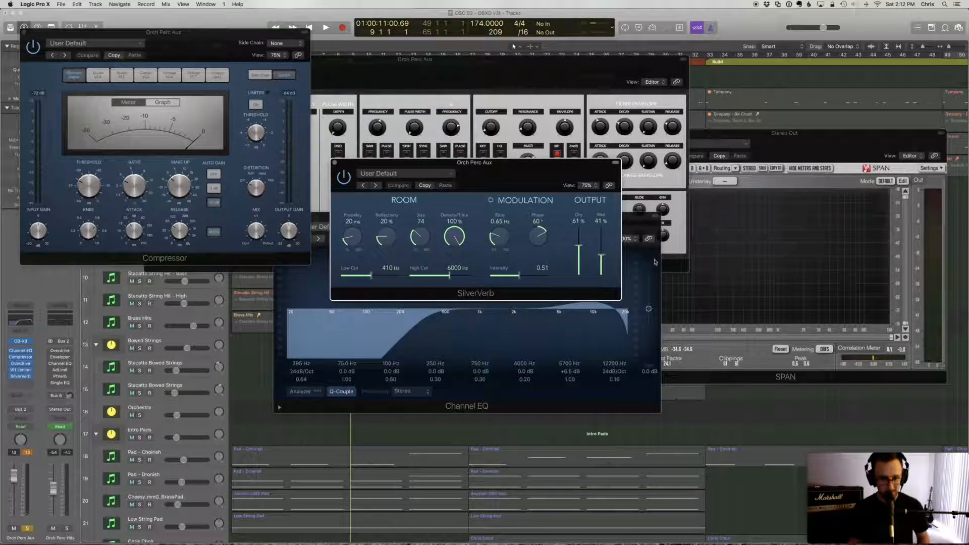
pyautogui.moveTo(601, 258)
pyautogui.mouseDown()
pyautogui.moveTo(604, 277)
pyautogui.moveTo(605, 257)
pyautogui.mouseUp()
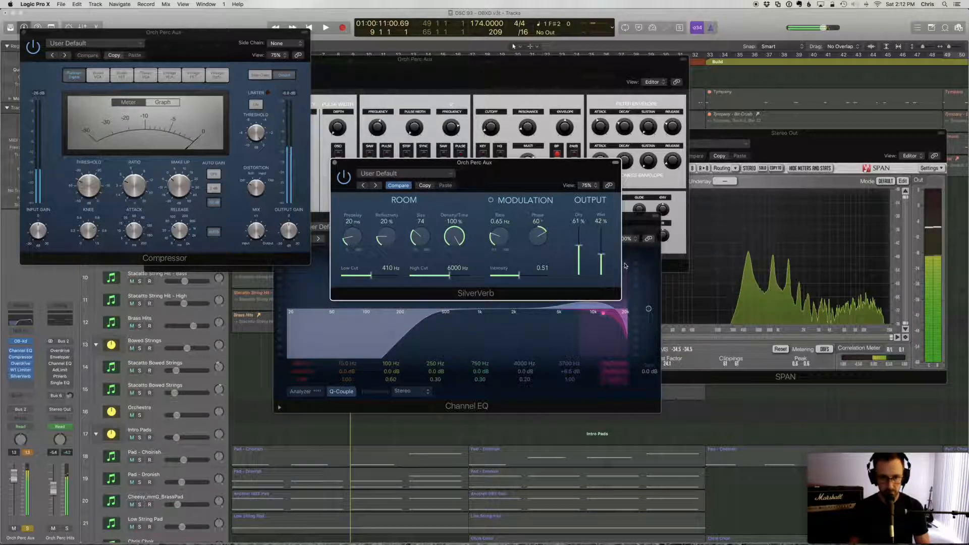
pyautogui.click(335, 163)
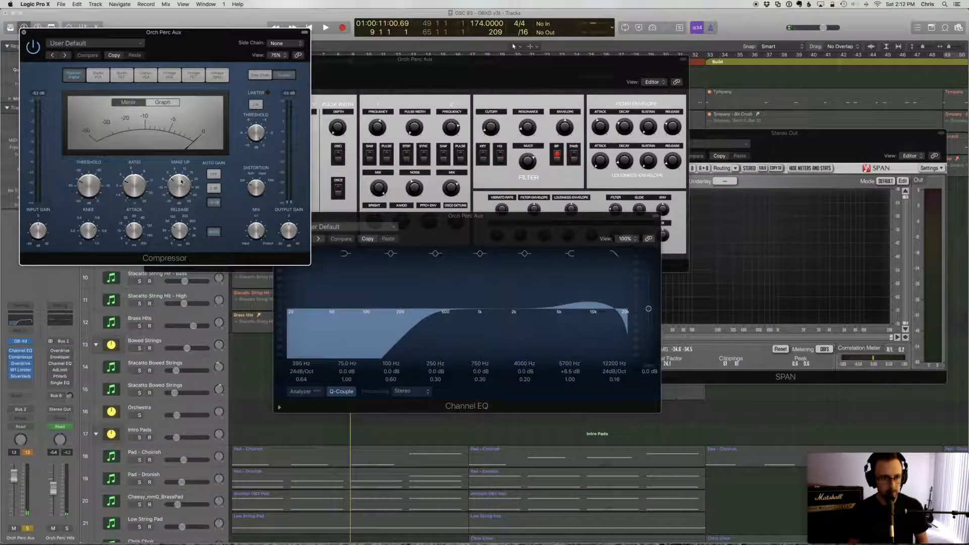
# Close the Compressor, Channel EQ and OB-Xd windows of the Orch Perc Aux track.
pyautogui.press('super+w')
pyautogui.click(276, 217)
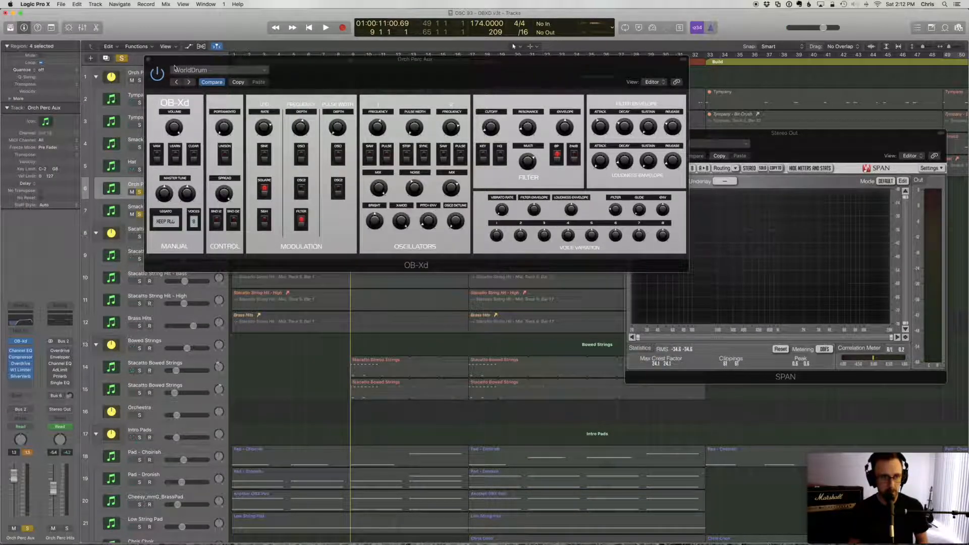
pyautogui.click(148, 59)
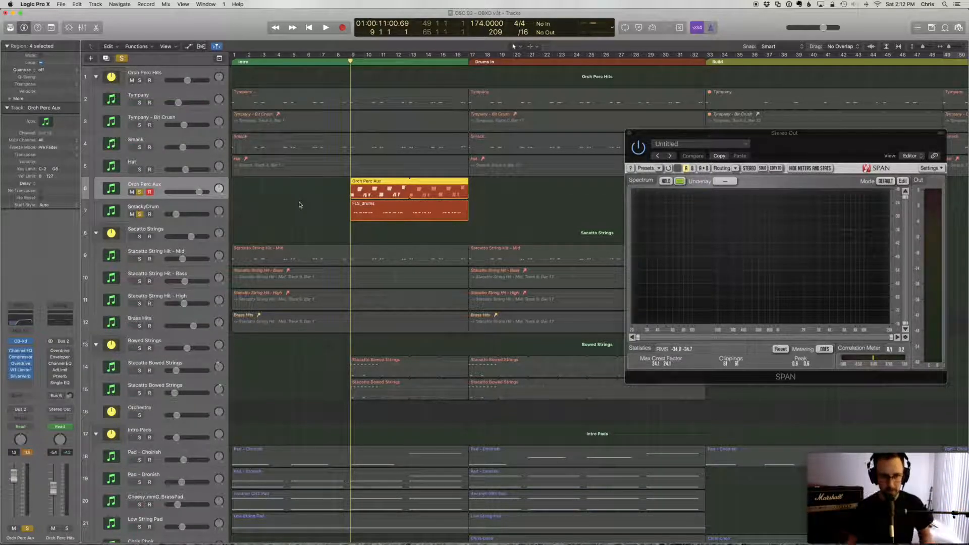
# Open the Orch Perc Aux region in the Piano Roll, examine and play its chord pattern, and close the editor.
pyautogui.doubleClick(368, 191)
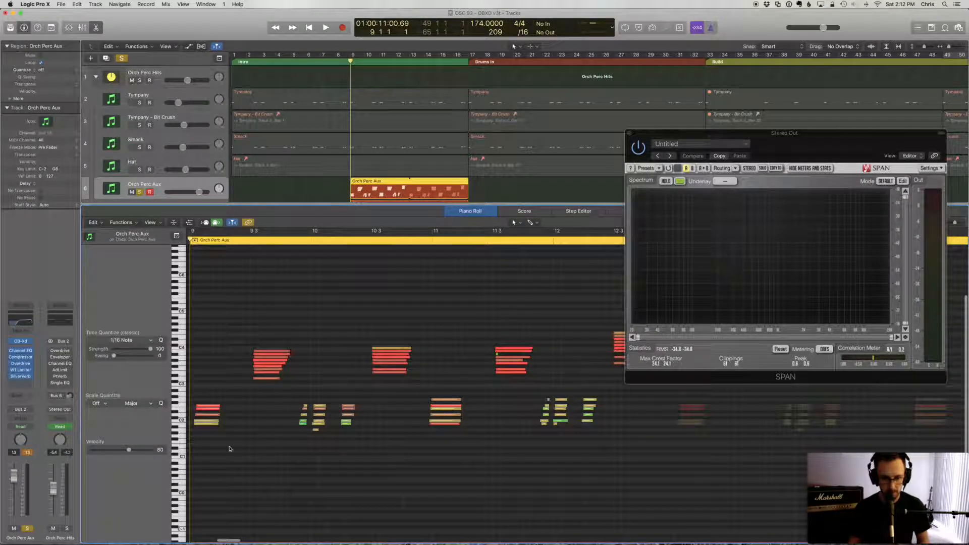
pyautogui.moveTo(205, 448); pyautogui.dragTo(565, 298)
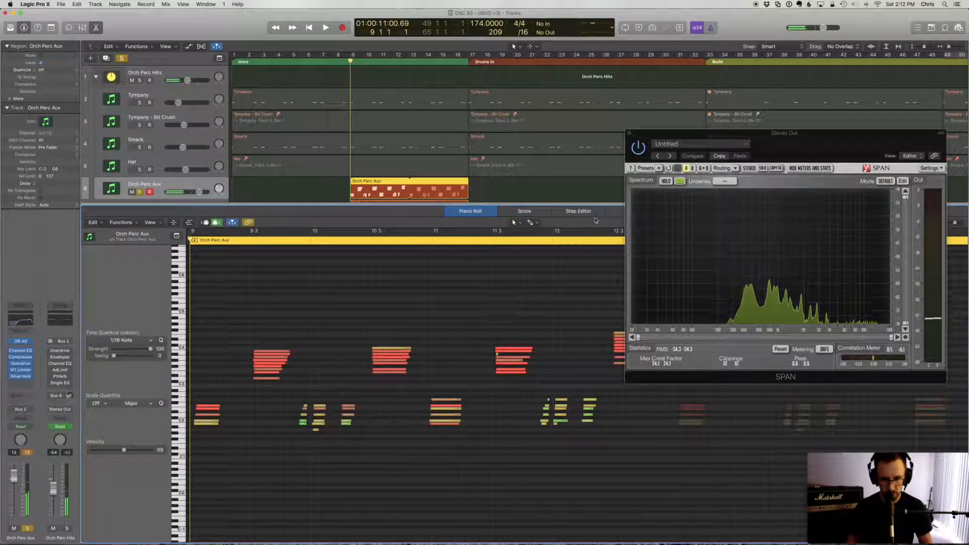
pyautogui.moveTo(638, 135); pyautogui.dragTo(647, 23)
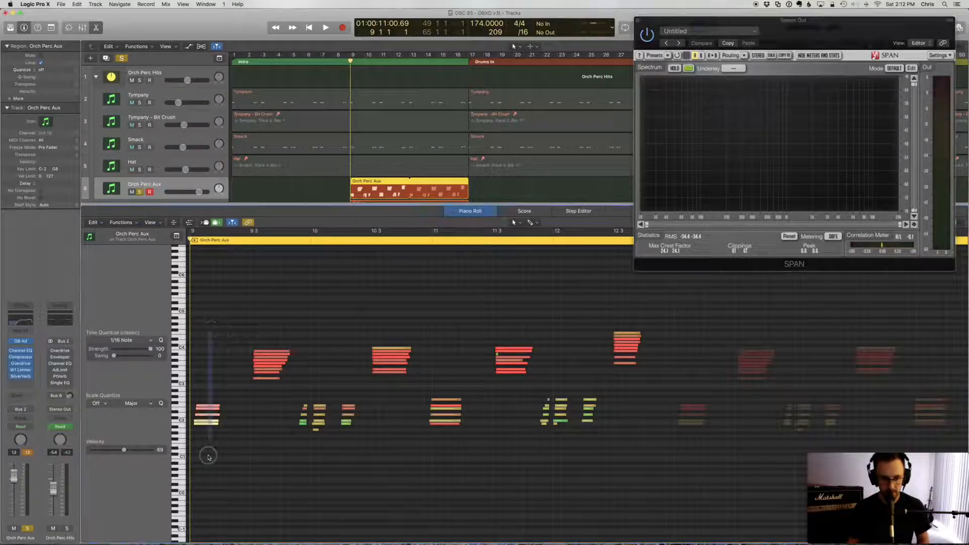
pyautogui.moveTo(242, 296); pyautogui.dragTo(293, 388)
pyautogui.click(319, 313)
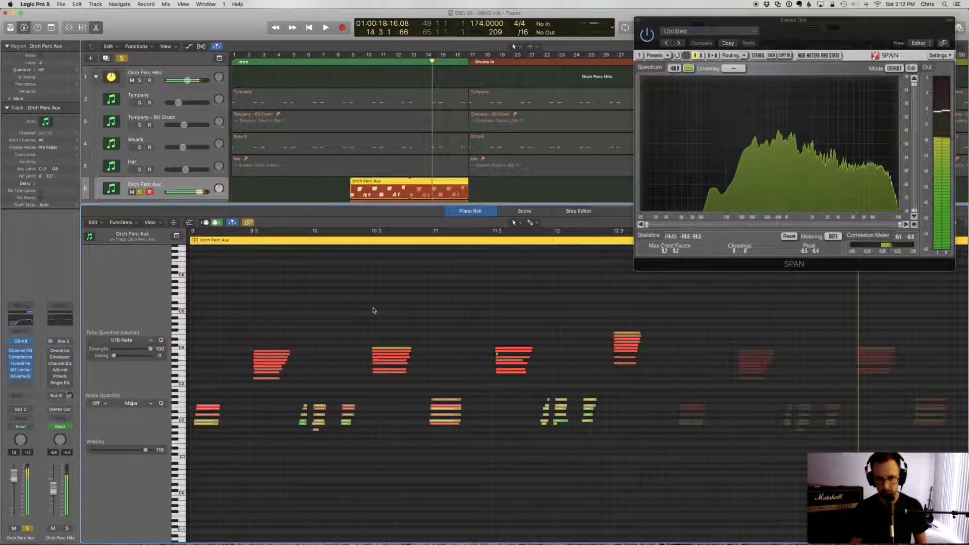
pyautogui.press('e')
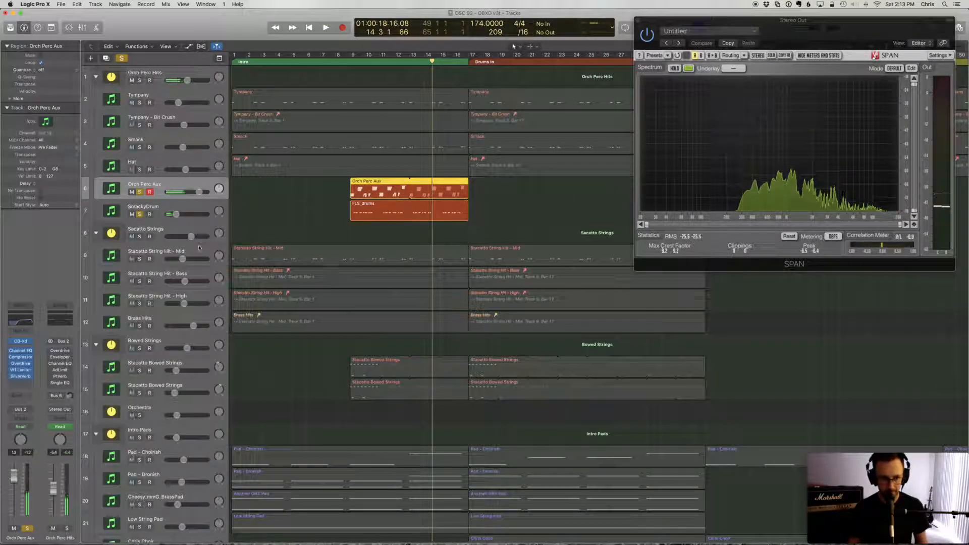
# Unsolo Orch Perc Aux, open the OB-Xd synth of the SmackyDrum track, and raise that track's volume to about -2.2 dB.
pyautogui.click(151, 209)
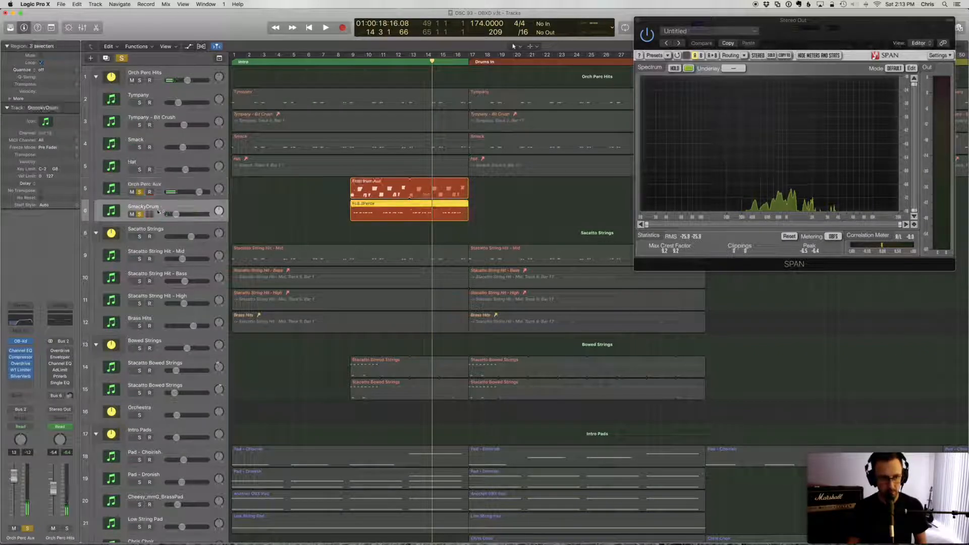
pyautogui.click(141, 192)
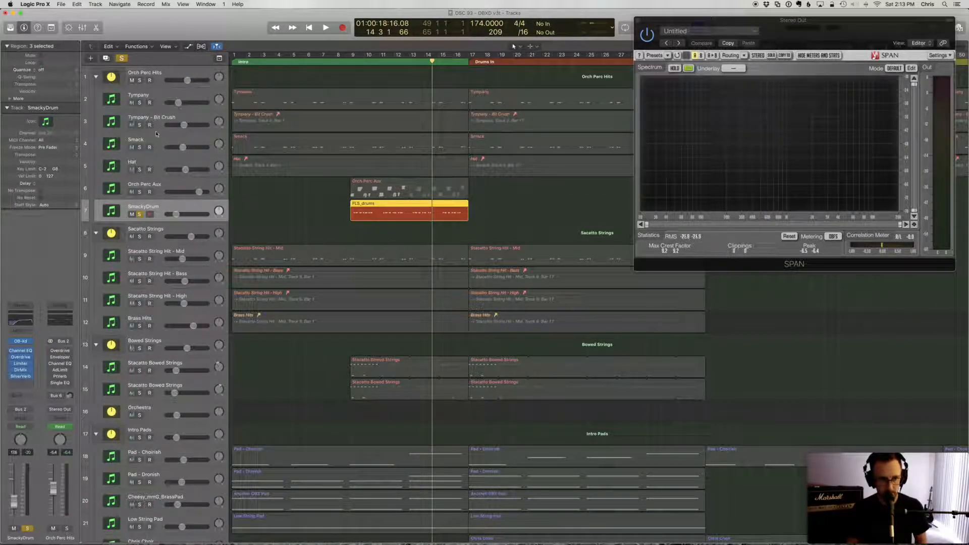
pyautogui.click(21, 342)
pyautogui.moveTo(165, 36); pyautogui.dragTo(353, 199)
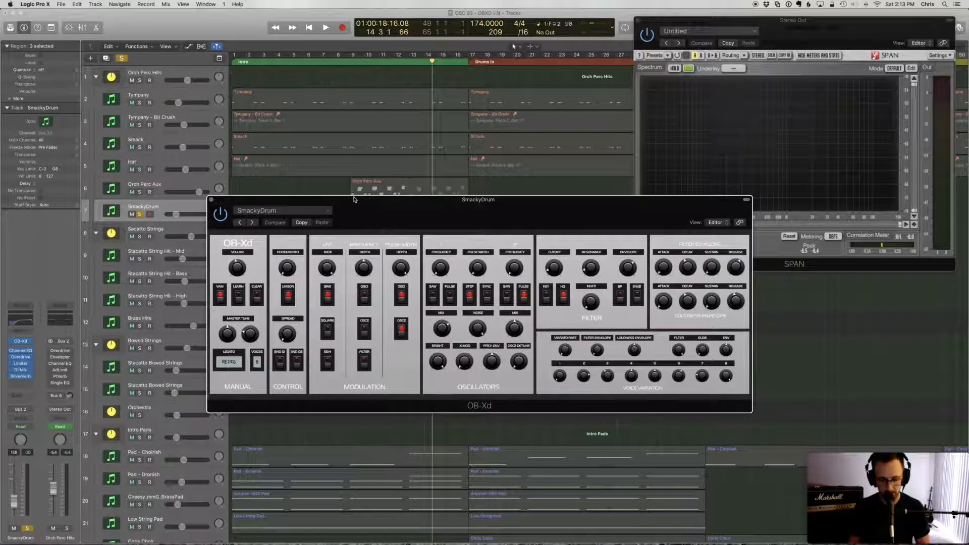
pyautogui.moveTo(14, 502); pyautogui.dragTo(14, 482)
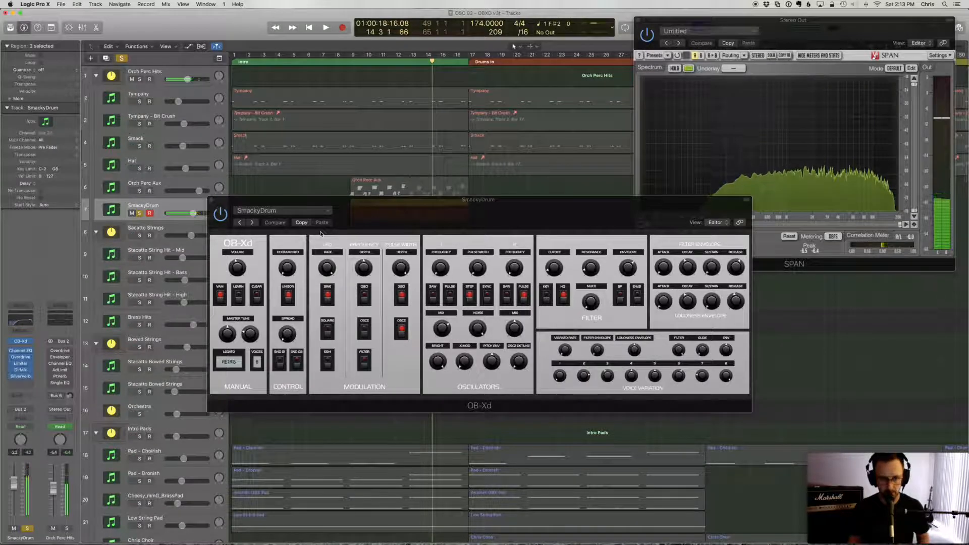
# Inspect the Limiter on the SmackyDrum track and close both the Limiter and OB-Xd windows.
pyautogui.click(21, 363)
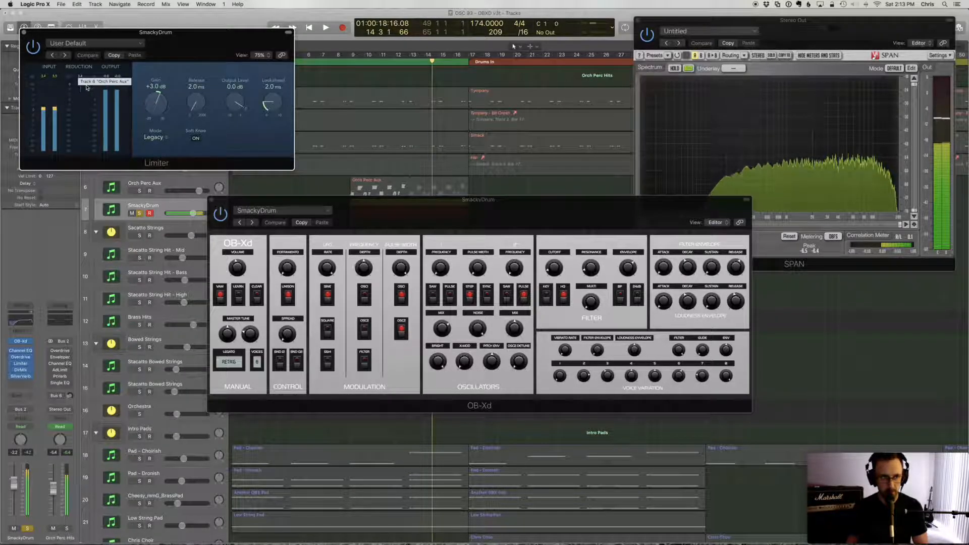
pyautogui.click(23, 33)
pyautogui.click(212, 199)
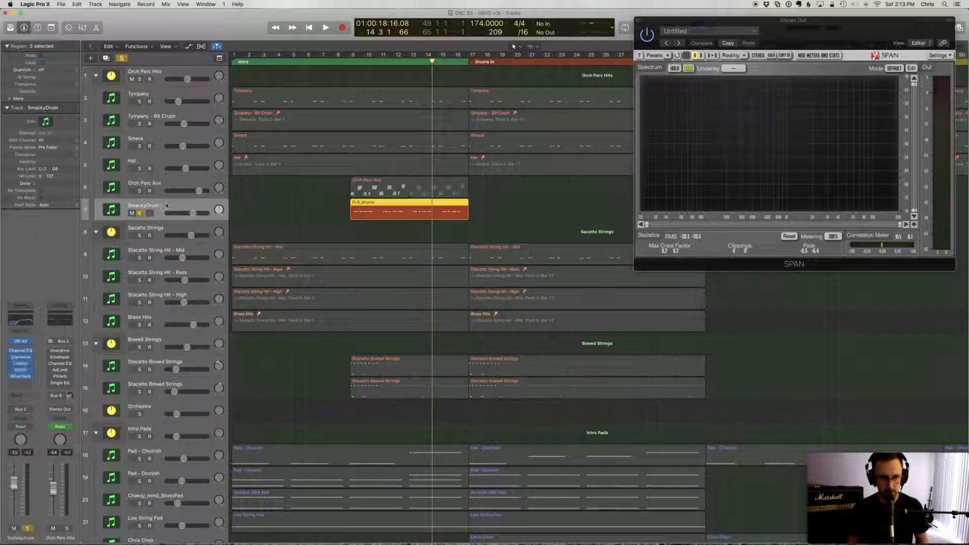
# Reopen SmackyDrum's OB-Xd and compare its patch with the OB-Xd patch on the Smack track.
pyautogui.click(22, 342)
pyautogui.moveTo(268, 199); pyautogui.dragTo(398, 224)
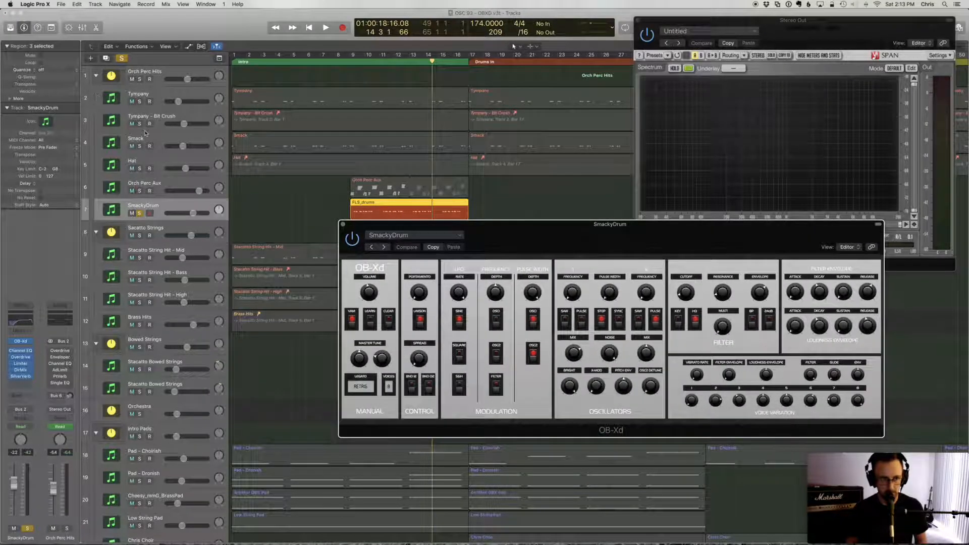
pyautogui.click(158, 138)
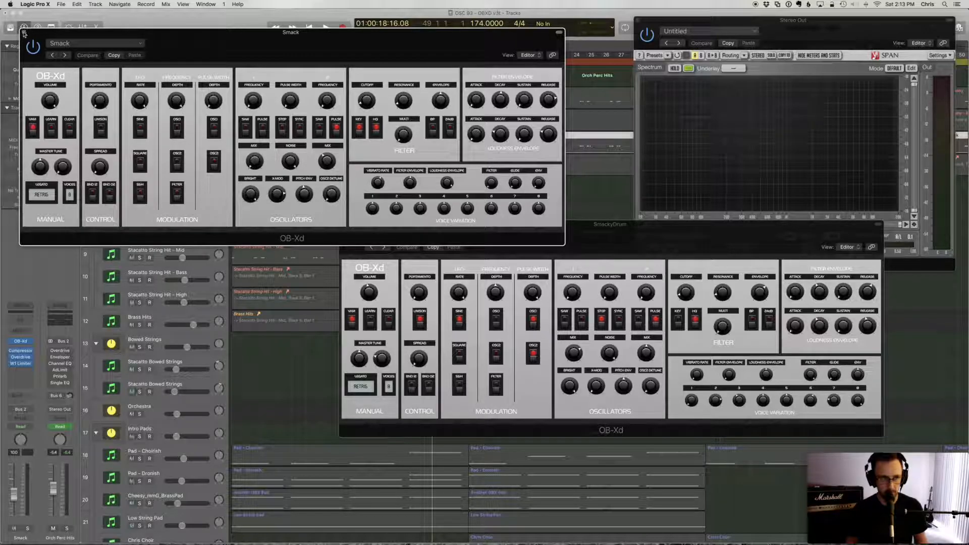
pyautogui.click(24, 32)
pyautogui.moveTo(479, 221); pyautogui.dragTo(201, 182)
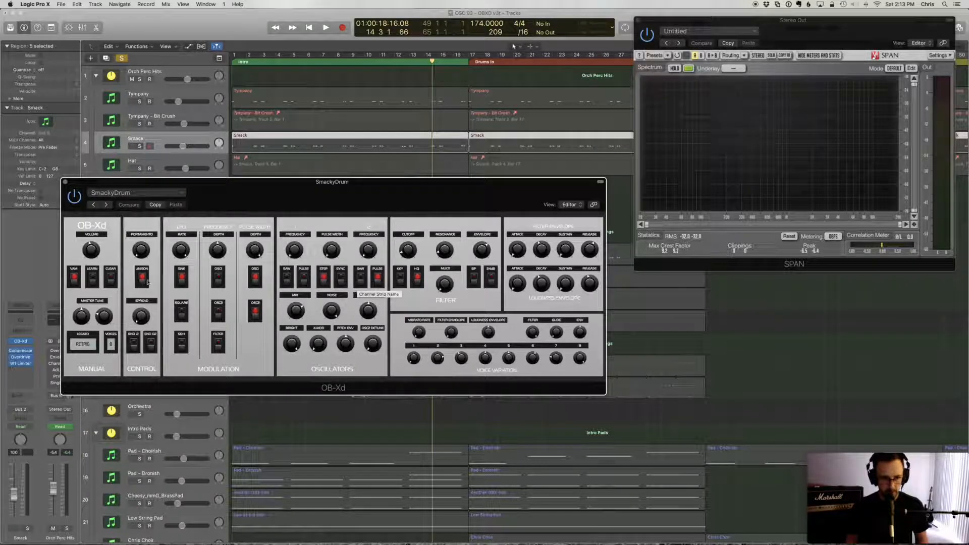
# Reselect the SmackyDrum track and examine its OB-Xd patch settings while auditioning the sound.
pyautogui.moveTo(229, 203); pyautogui.dragTo(276, 293)
pyautogui.click(156, 204)
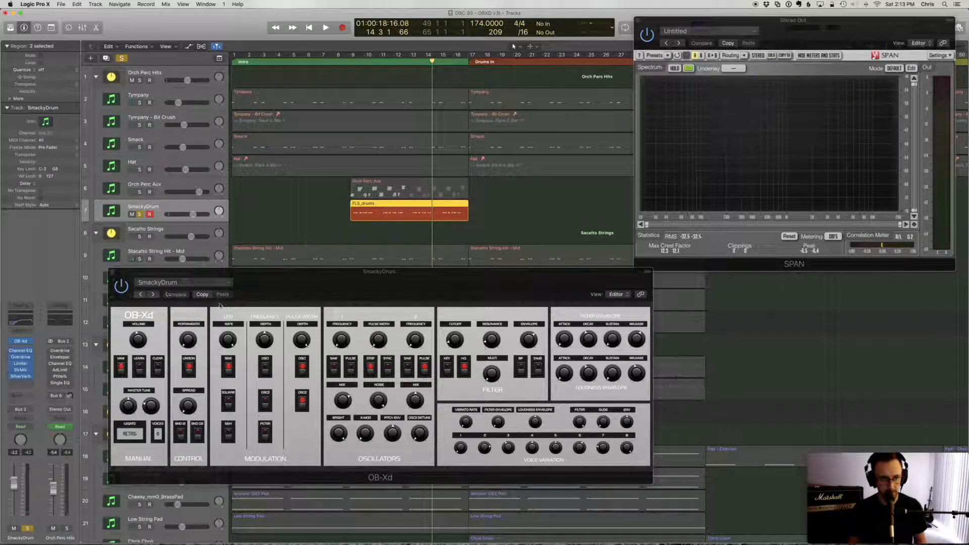
pyautogui.moveTo(457, 286); pyautogui.dragTo(483, 287)
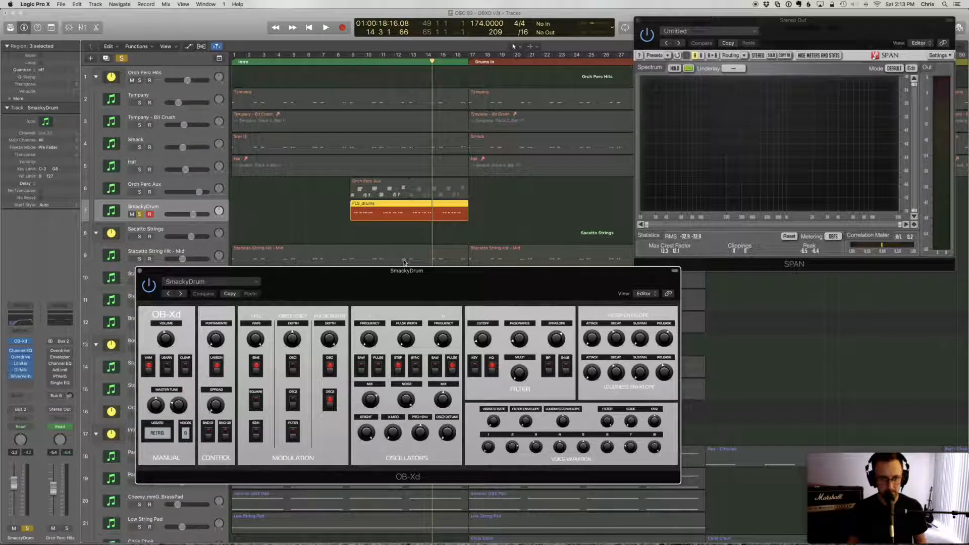
pyautogui.moveTo(394, 275); pyautogui.dragTo(470, 243)
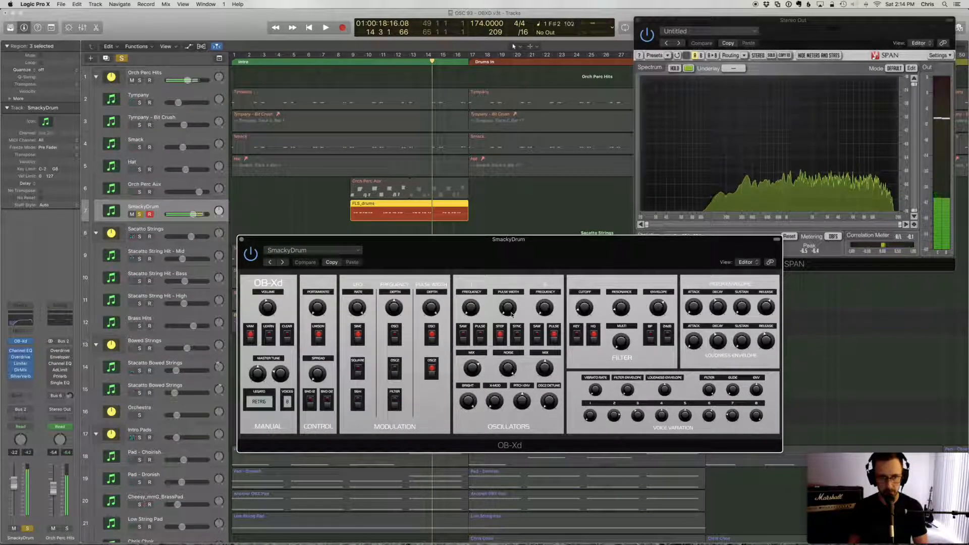
# Open the FLS_drums region in the Piano Roll, play through its notes, and close the editor.
pyautogui.doubleClick(403, 212)
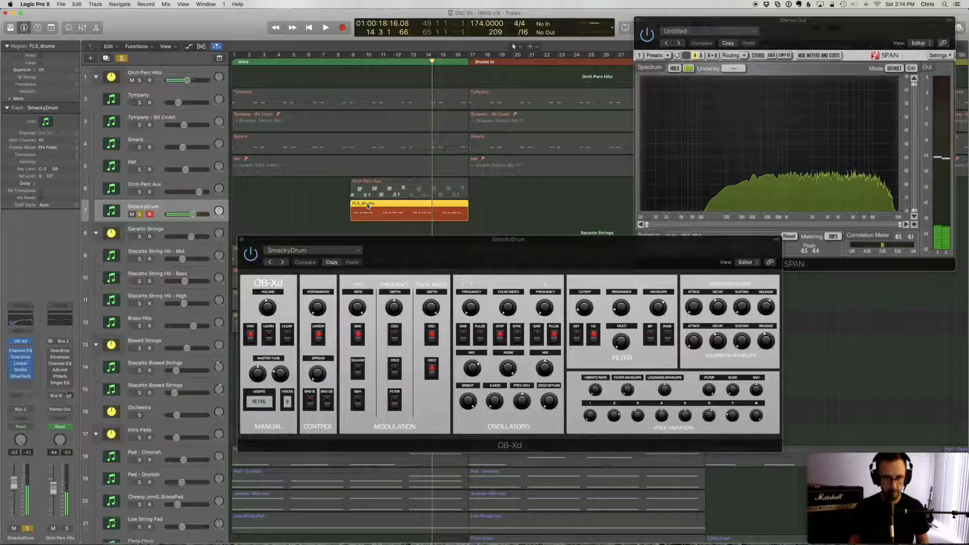
pyautogui.moveTo(383, 246); pyautogui.dragTo(309, 37)
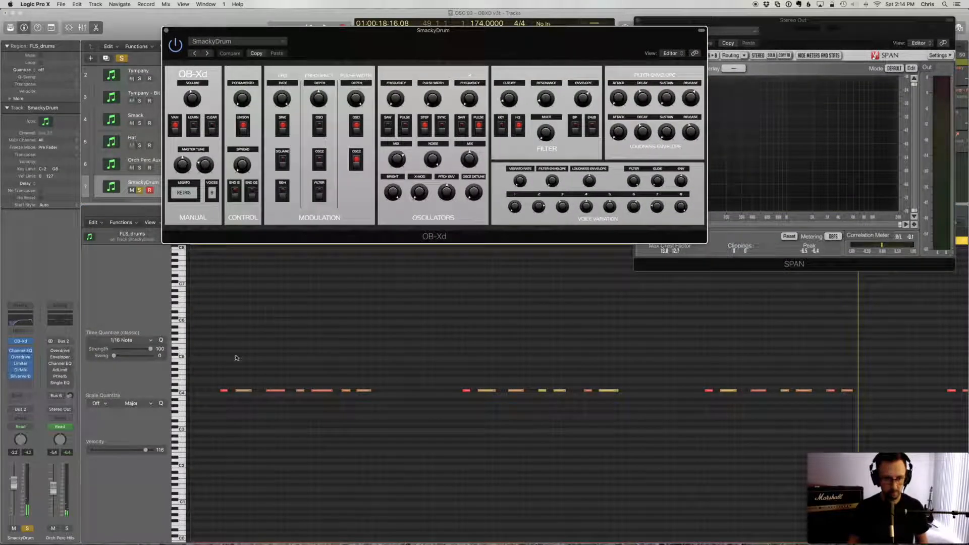
pyautogui.click(220, 349)
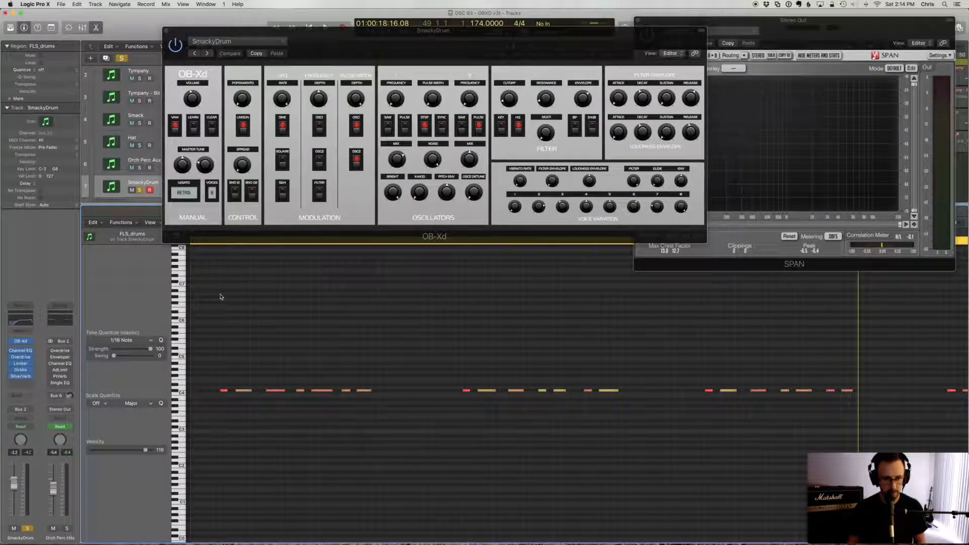
pyautogui.press('space')
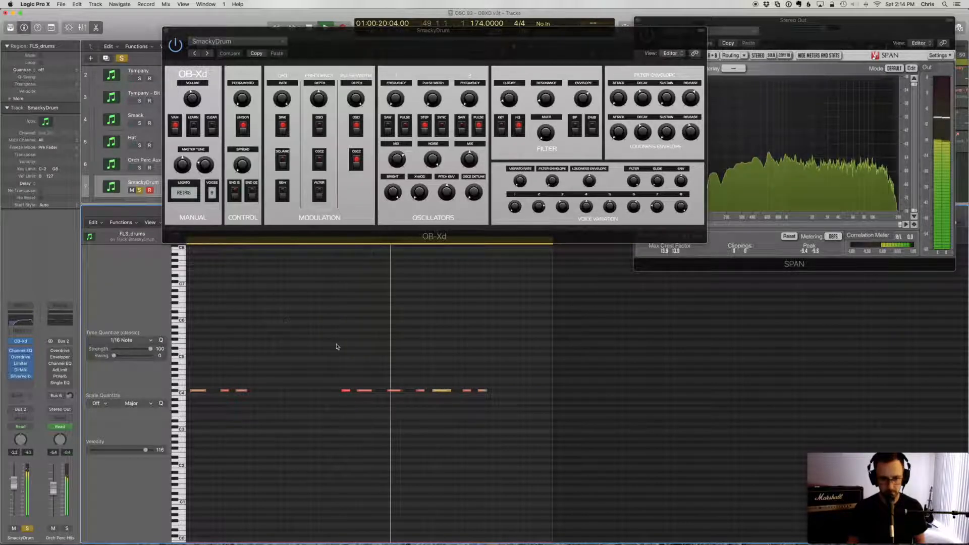
pyautogui.press('space')
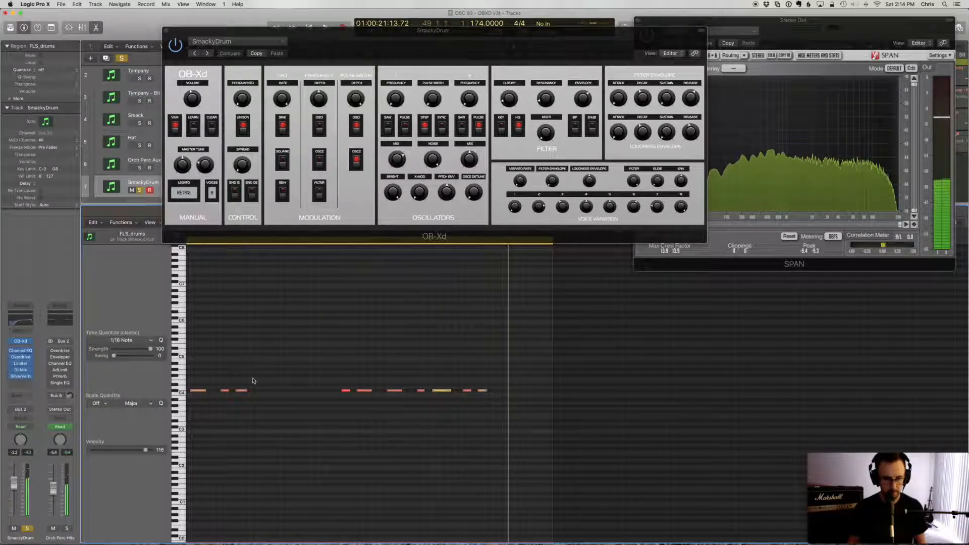
pyautogui.press('e')
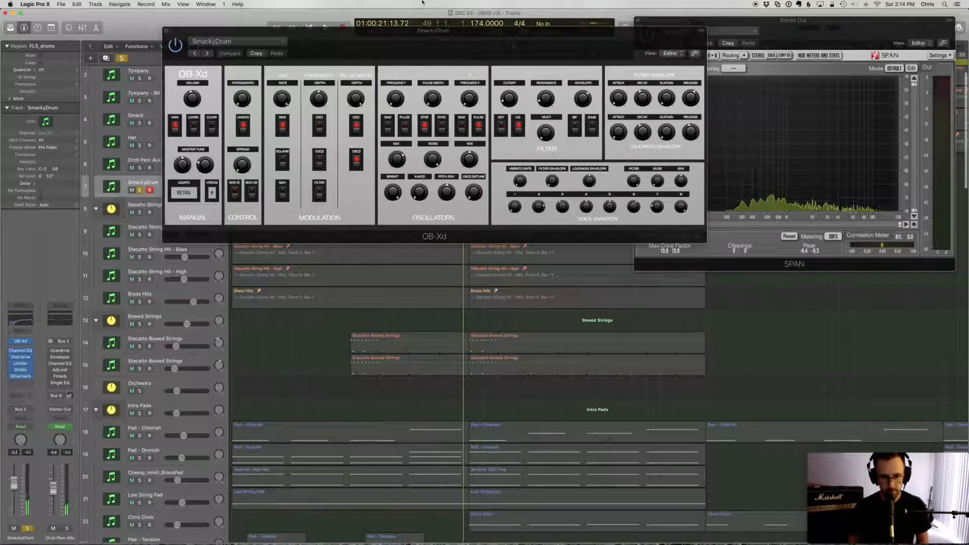
# Play the SmackyDrum part from bar 9 while adjusting its Overdrive, set the drive to 7.75 dB, and close the plug-in.
pyautogui.moveTo(395, 45); pyautogui.dragTo(424, 294)
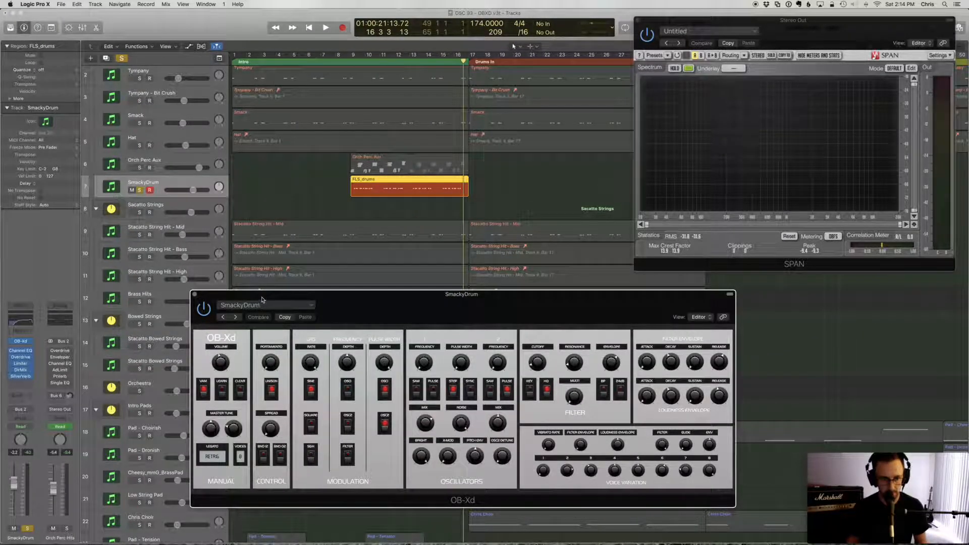
pyautogui.moveTo(262, 299); pyautogui.dragTo(279, 292)
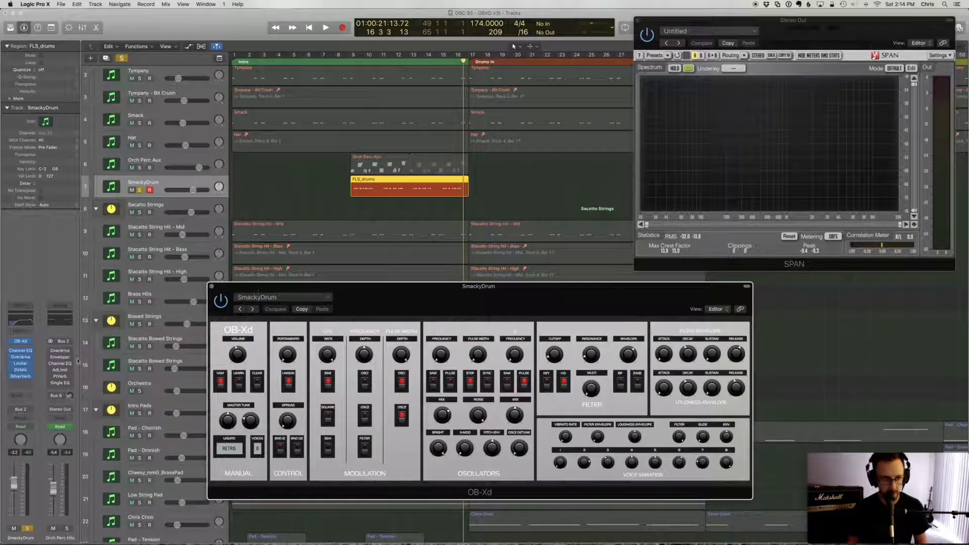
pyautogui.click(20, 357)
pyautogui.moveTo(107, 35); pyautogui.dragTo(220, 88)
pyautogui.click(352, 61)
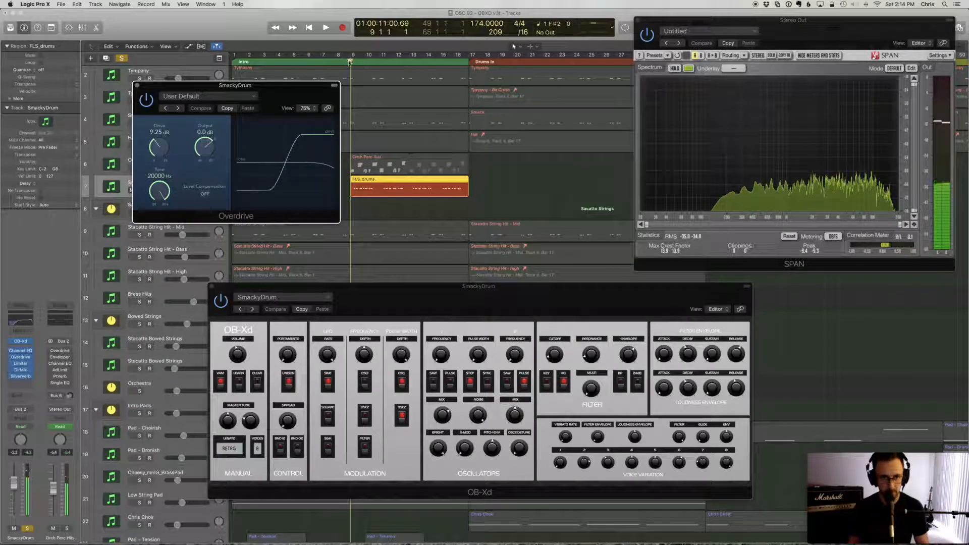
pyautogui.press('space')
pyautogui.moveTo(159, 147); pyautogui.dragTo(155, 172)
pyautogui.press('space')
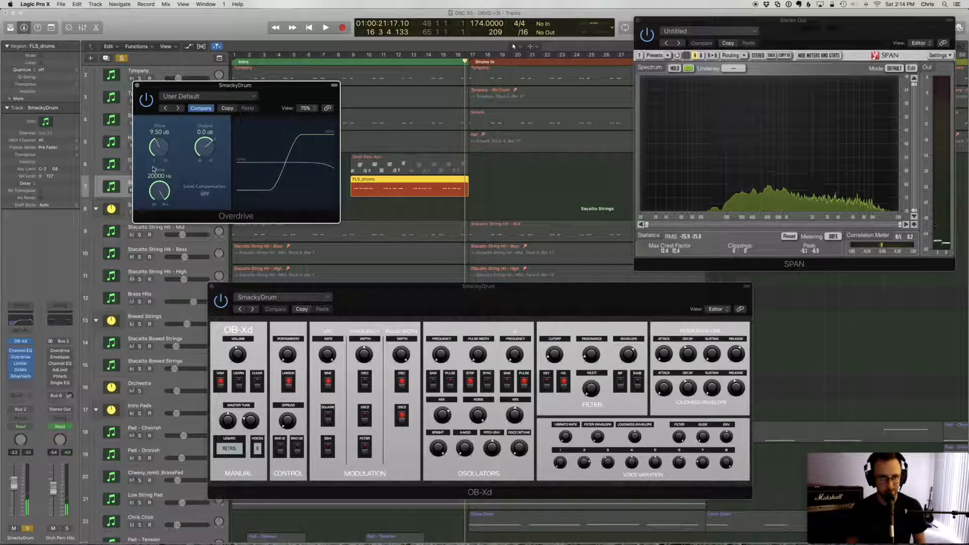
pyautogui.moveTo(156, 149); pyautogui.dragTo(157, 155)
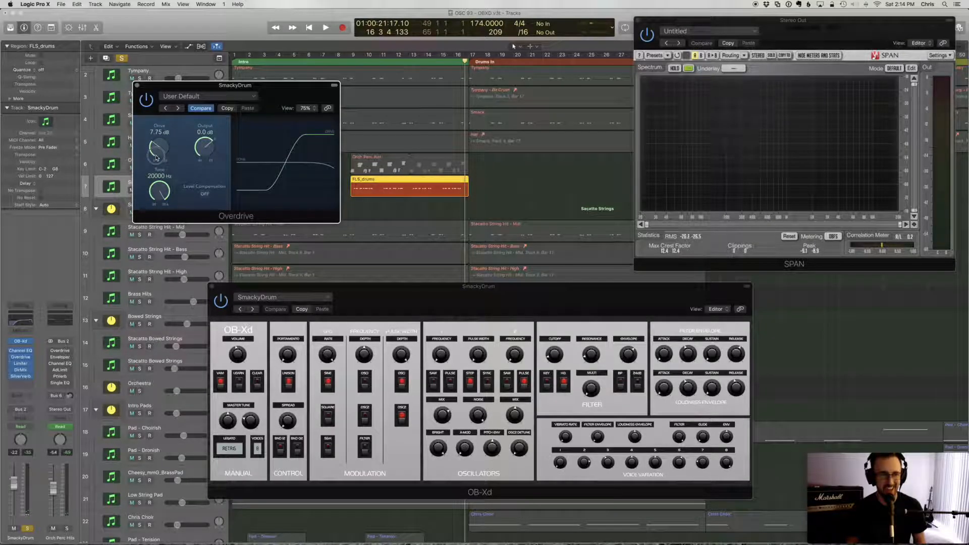
pyautogui.click(137, 85)
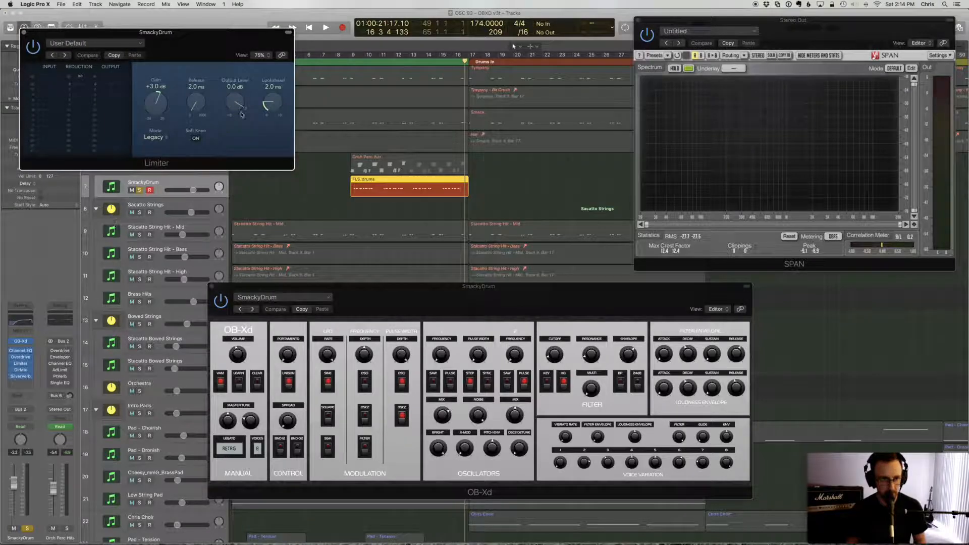
# Play the SmackyDrum part from bar 9, compare it with the Limiter bypassed and enabled, and close the Limiter.
pyautogui.click(353, 60)
pyautogui.press('space')
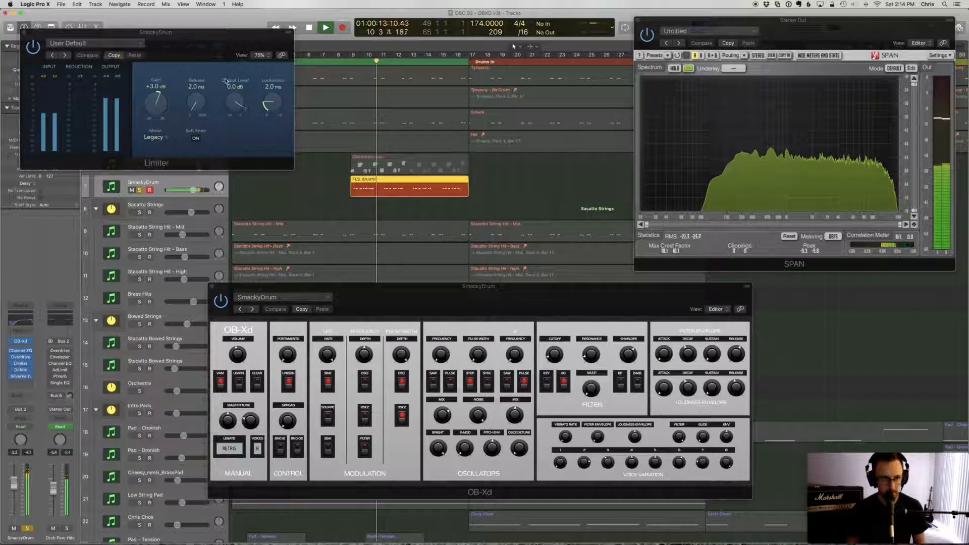
pyautogui.click(33, 49)
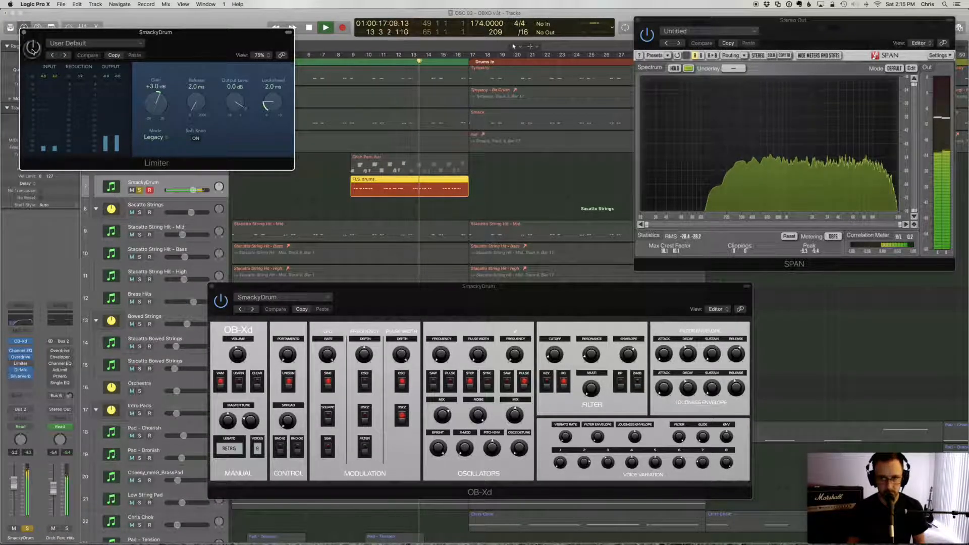
pyautogui.press('space')
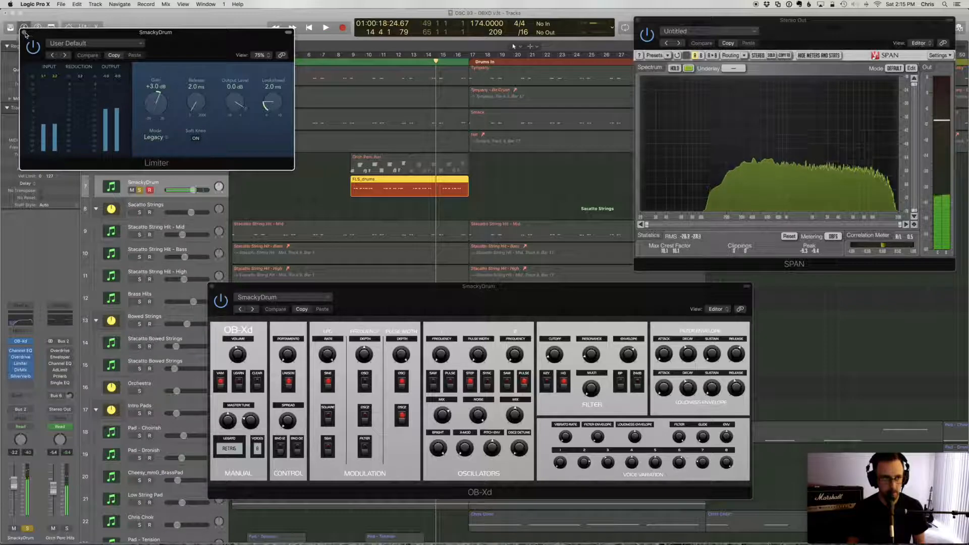
pyautogui.click(23, 32)
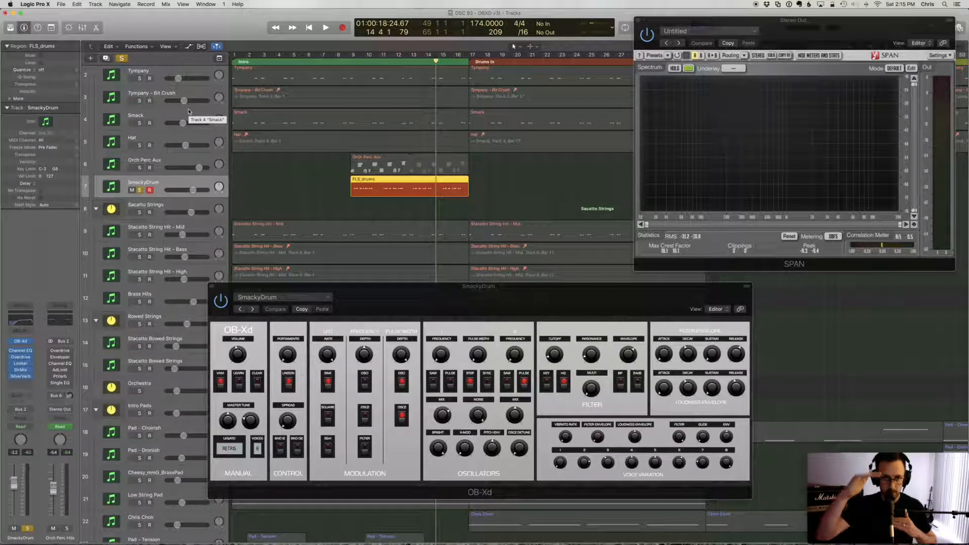
# Reopen the SmackyDrum Limiter, play the part with it bypassed and with it enabled to compare, and close it again.
pyautogui.click(20, 364)
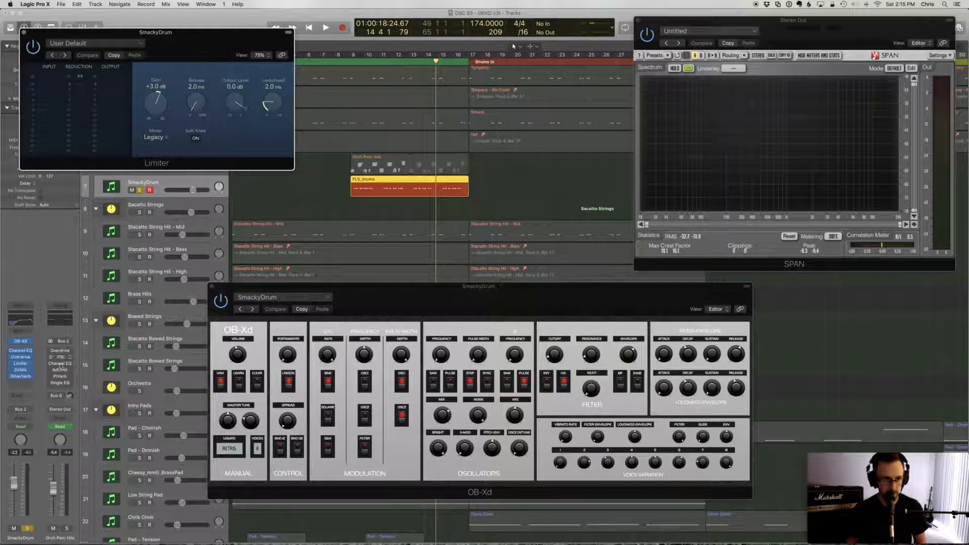
pyautogui.click(28, 452)
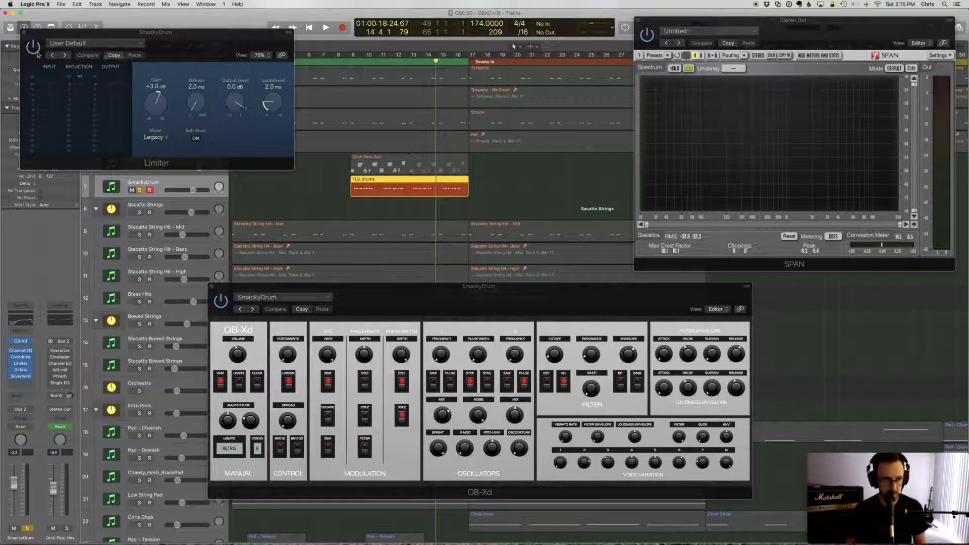
pyautogui.click(60, 42)
pyautogui.press('space')
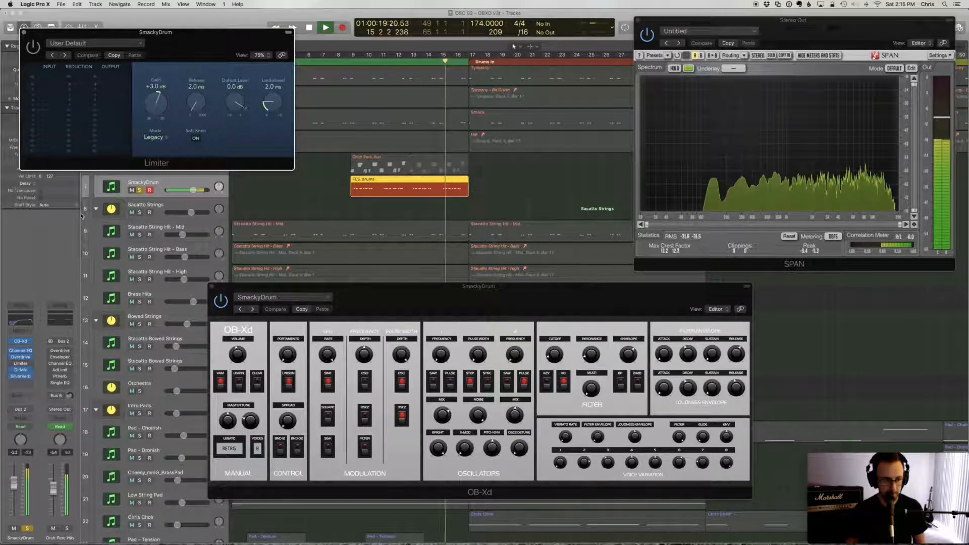
pyautogui.press('space')
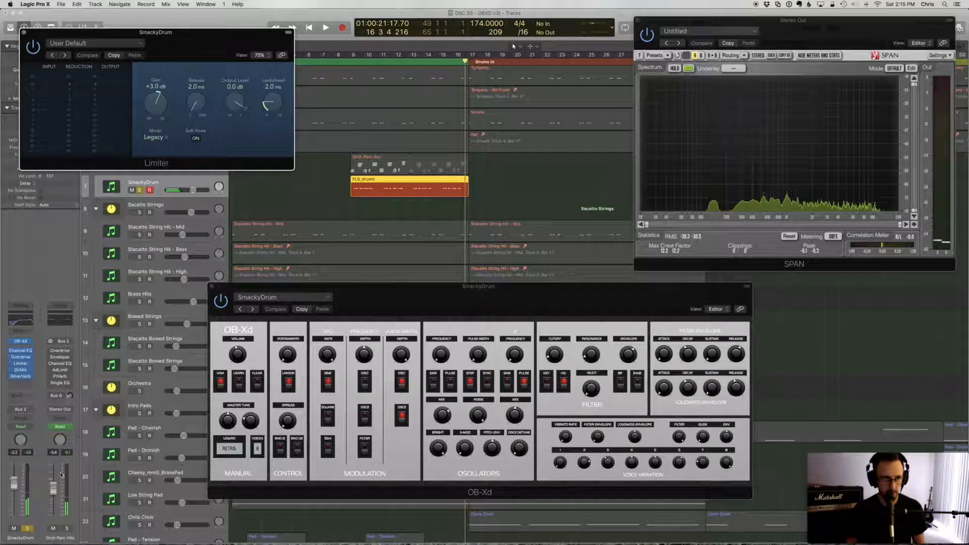
pyautogui.click(45, 390)
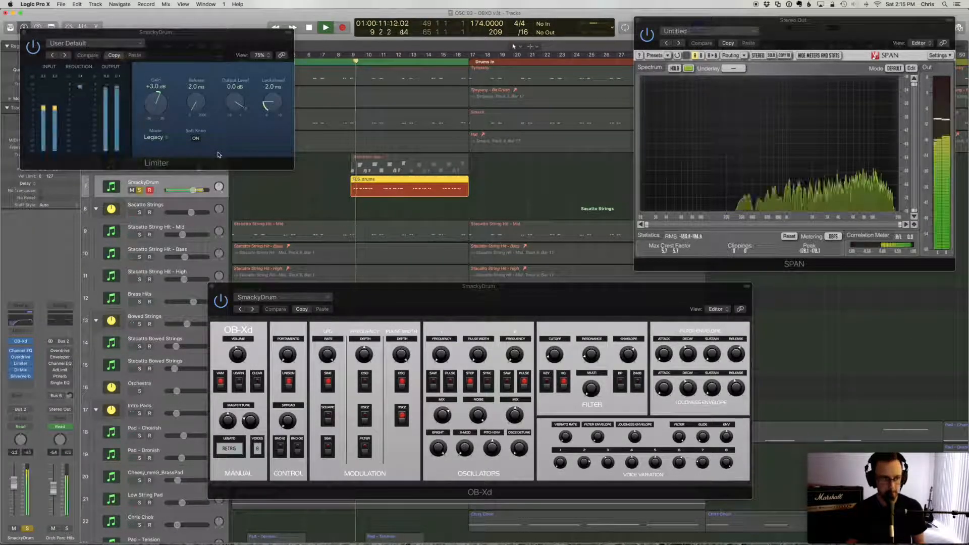
pyautogui.press('space')
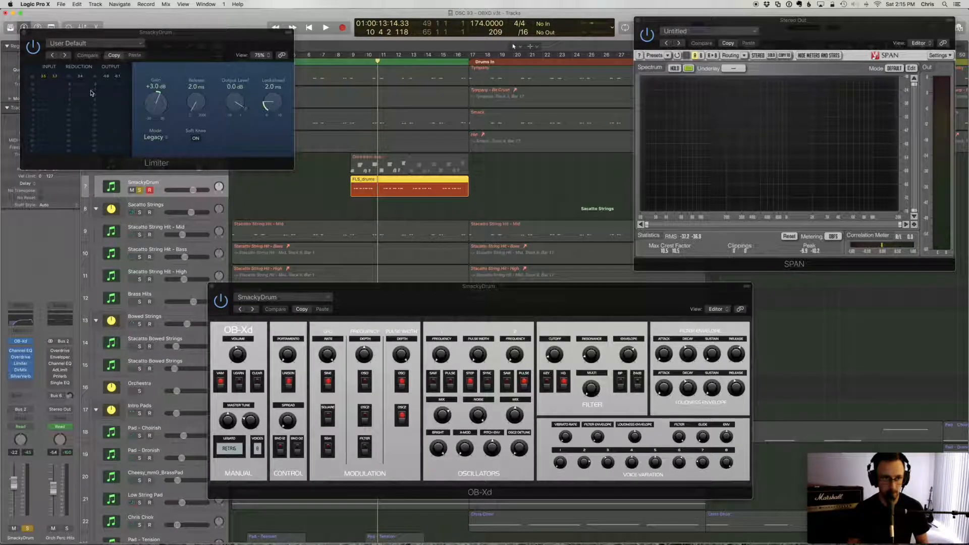
pyautogui.click(25, 34)
# Open the SmackyDrum track's Direction Mixer, place its window over OB-Xd, and audition the part from bar 9.
pyautogui.click(20, 370)
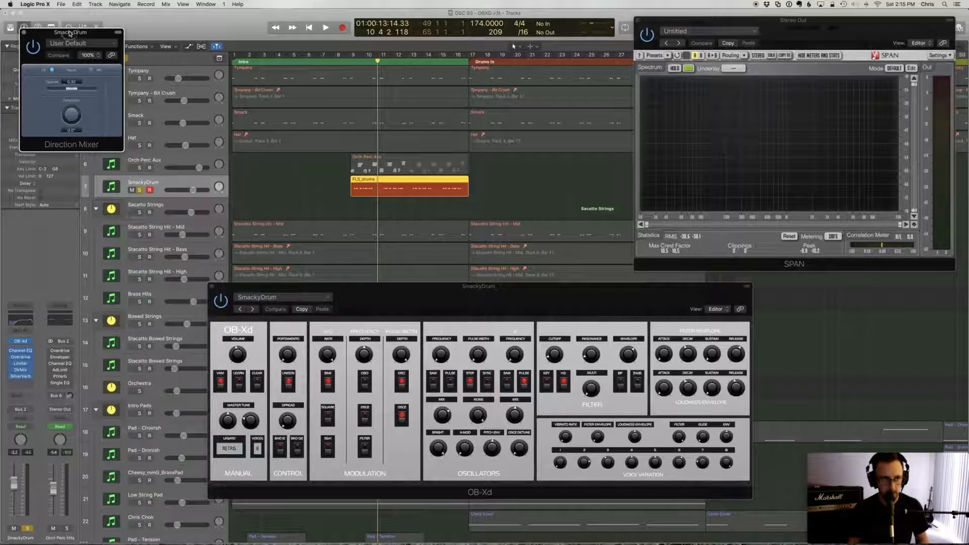
pyautogui.moveTo(70, 34); pyautogui.dragTo(485, 269)
pyautogui.press(',')
pyautogui.press('space')
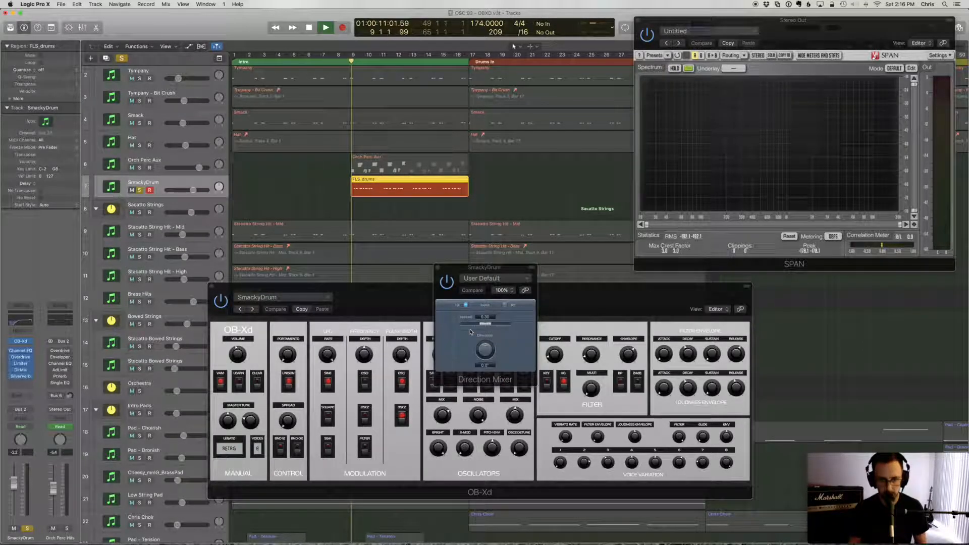
pyautogui.press('space')
# Bypass the Direction Mixer and replay the part from bar 9 for comparison, re-enable it, check its spread control, and close it.
pyautogui.click(447, 288)
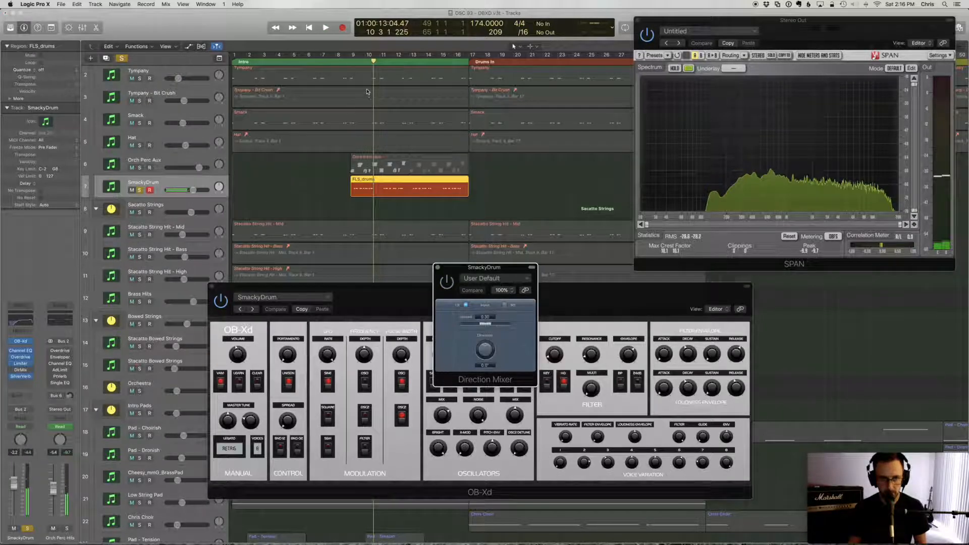
pyautogui.press(',')
pyautogui.press('space')
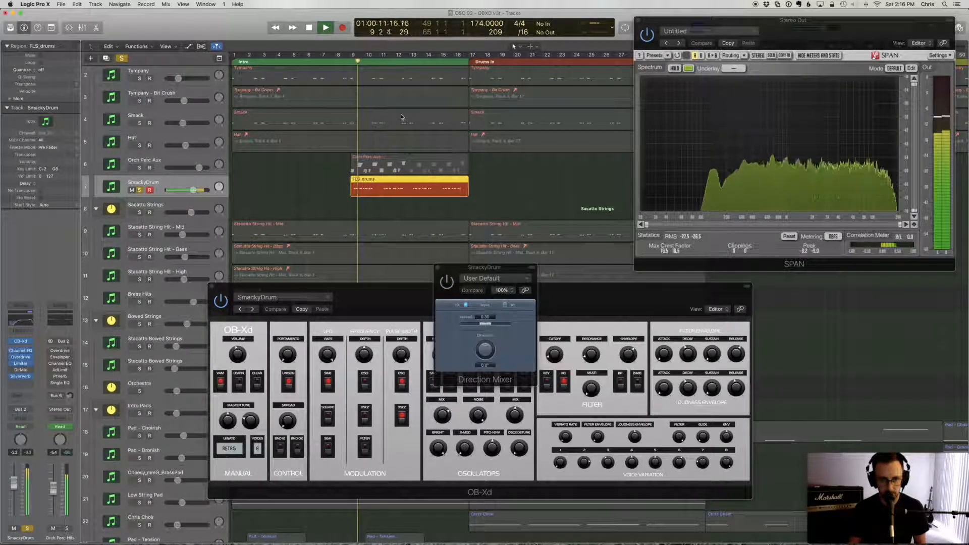
pyautogui.press('space')
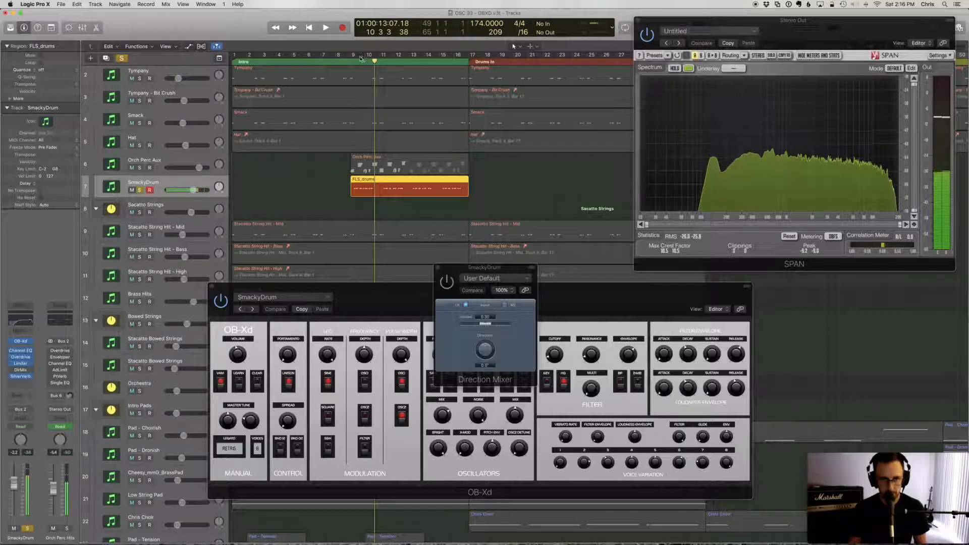
pyautogui.click(361, 59)
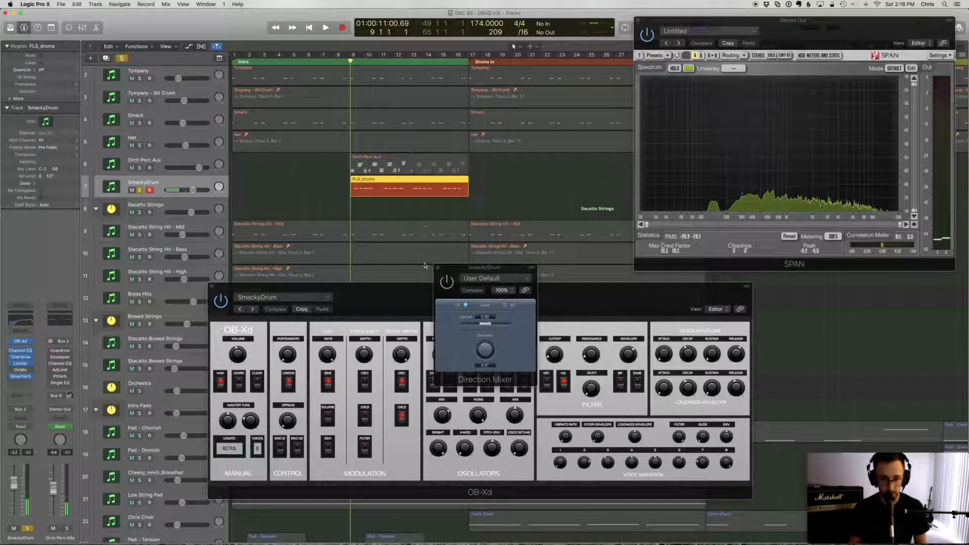
pyautogui.click(446, 278)
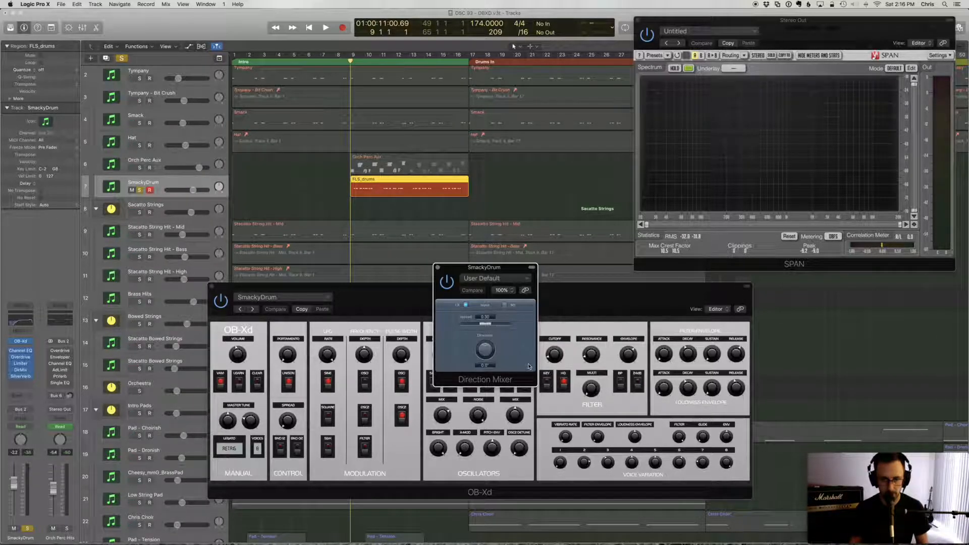
pyautogui.moveTo(486, 320); pyautogui.dragTo(488, 321)
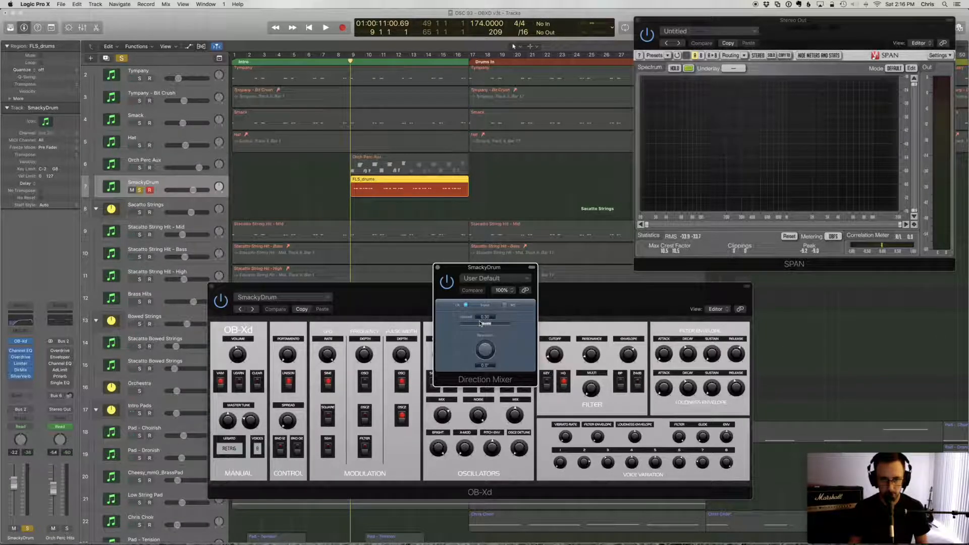
pyautogui.click(437, 267)
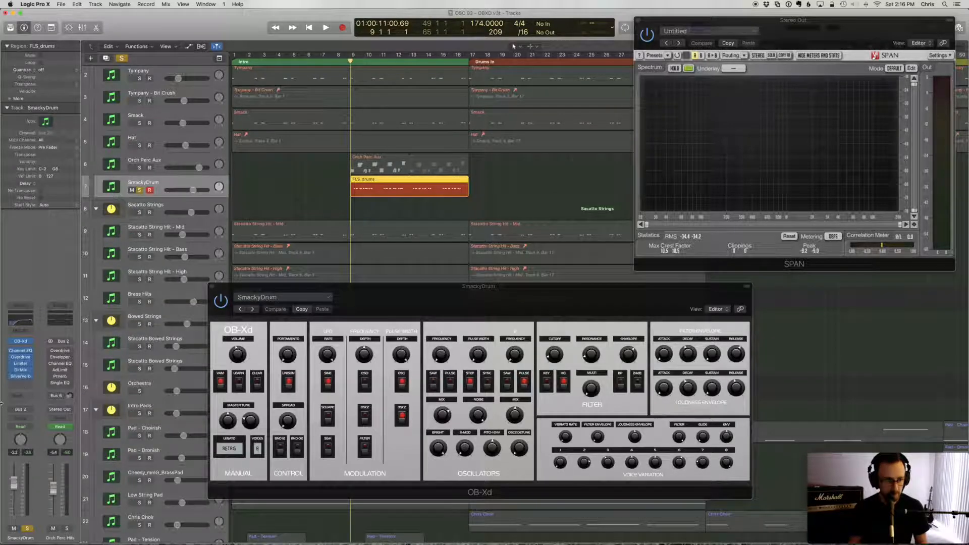
# Open the SmackyDrum track's SilverVerb over the OB-Xd window, examine its room and output settings, and close it.
pyautogui.click(20, 376)
pyautogui.moveTo(165, 38); pyautogui.dragTo(591, 265)
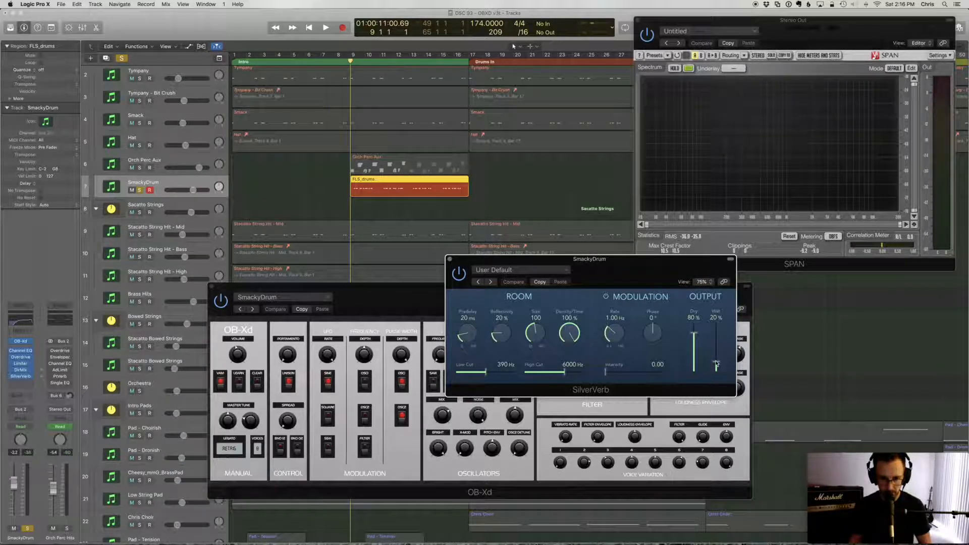
pyautogui.click(161, 164)
pyautogui.click(162, 182)
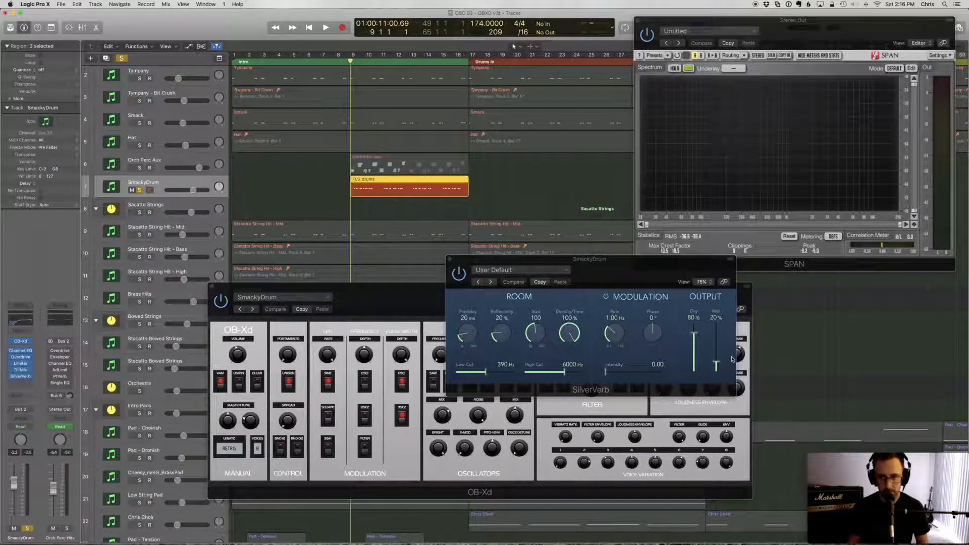
pyautogui.click(449, 260)
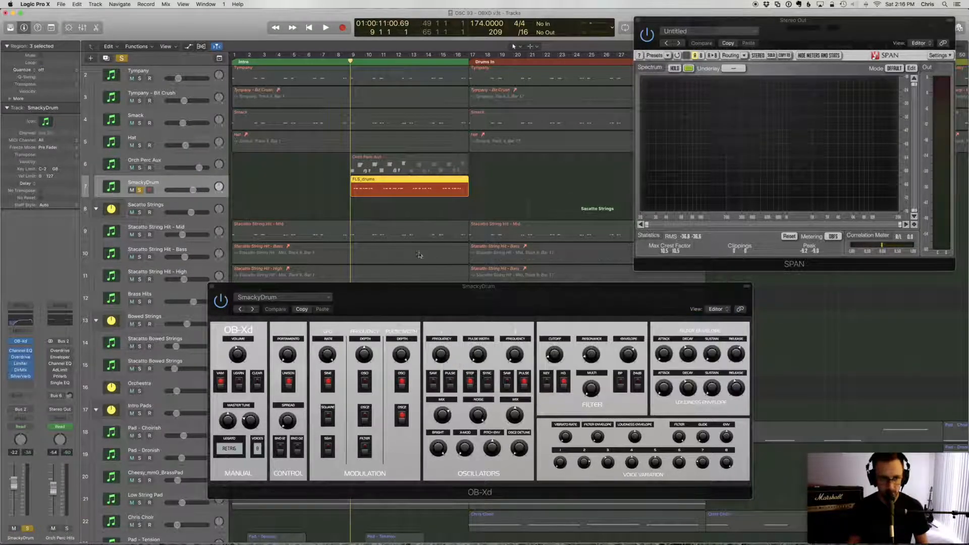
# Unsolo the SmackyDrum track, select the Orch Perc Hits stack, and turn on its bus send.
pyautogui.click(139, 190)
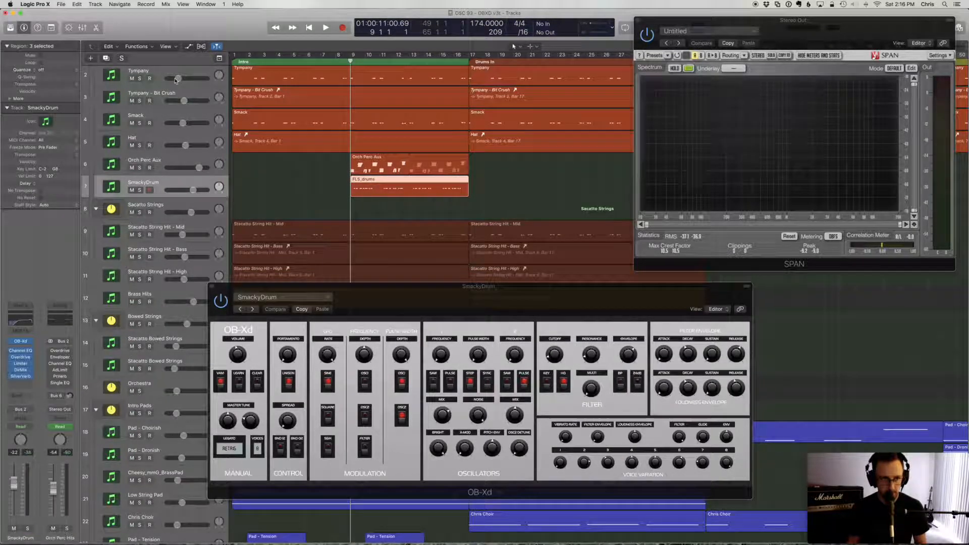
pyautogui.scroll(2, 154, 86)
pyautogui.click(151, 79)
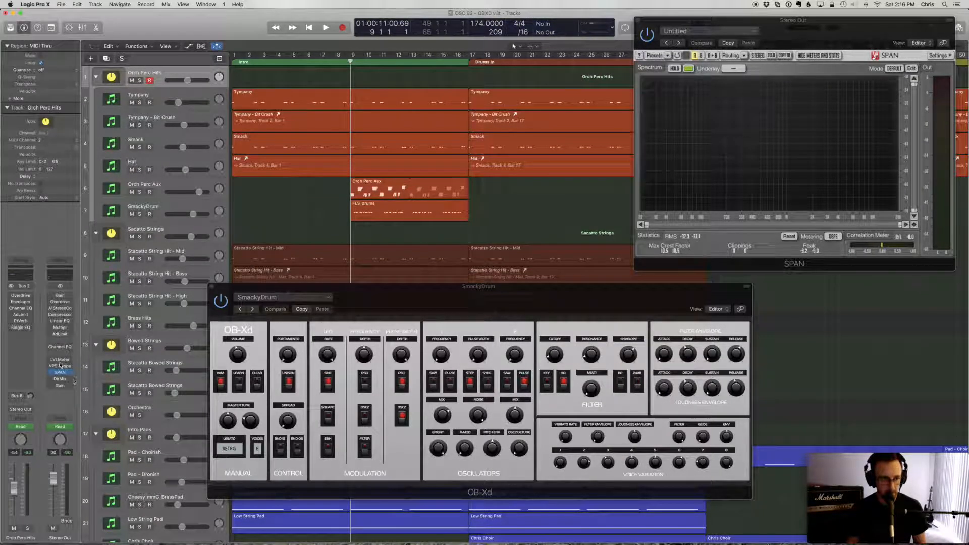
pyautogui.click(13, 401)
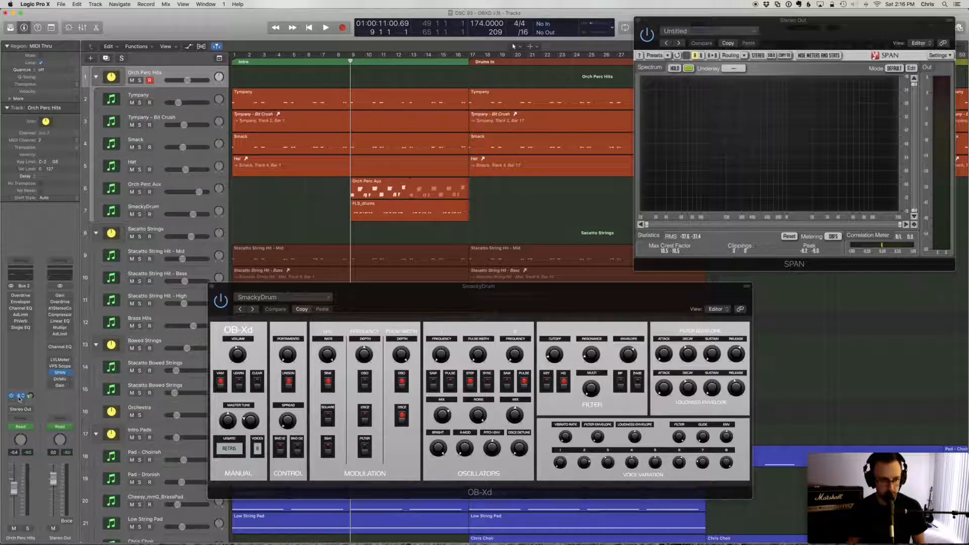
# Play the mix from bar 9, solo the Orch Perc Hits stack during playback, stop, and close the OB-Xd window.
pyautogui.press('space')
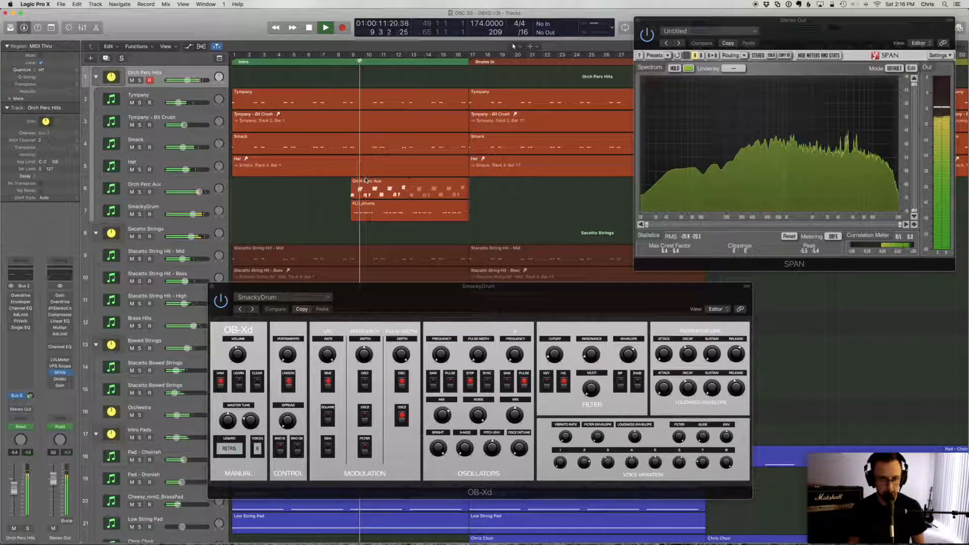
pyautogui.press('s')
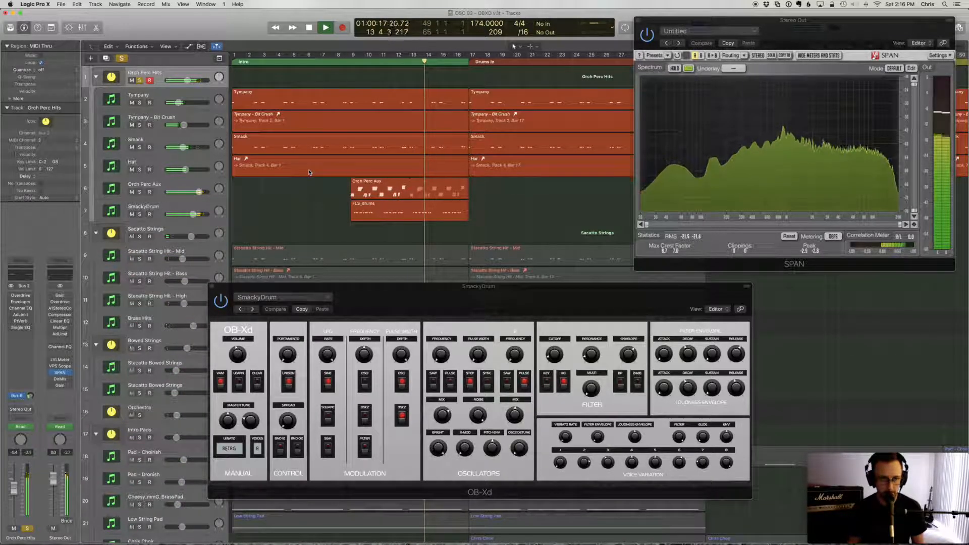
pyautogui.press('space')
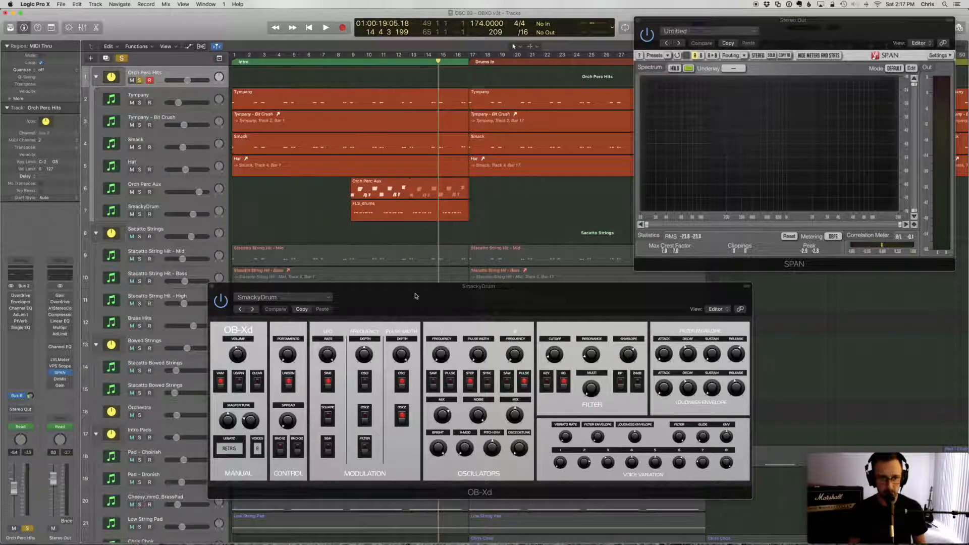
pyautogui.moveTo(415, 295); pyautogui.dragTo(392, 290)
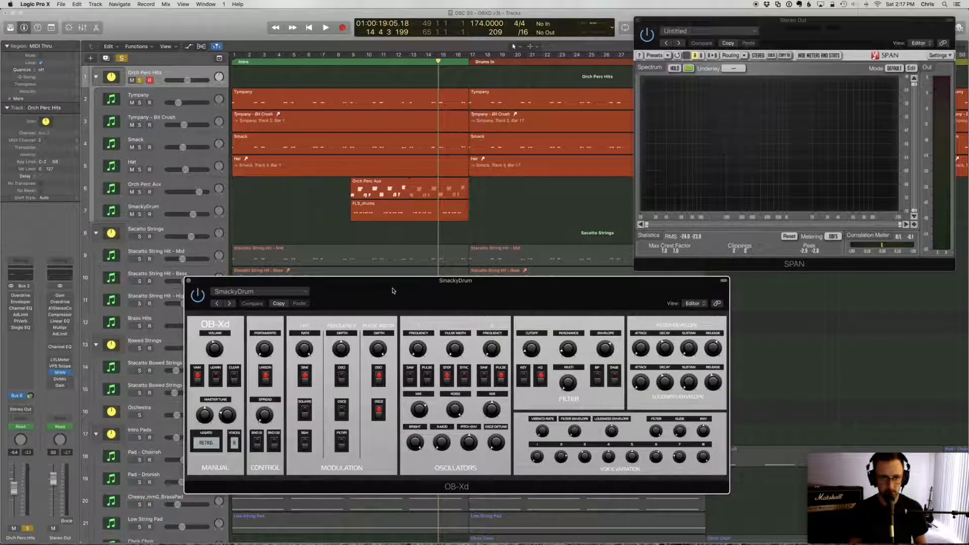
pyautogui.click(189, 281)
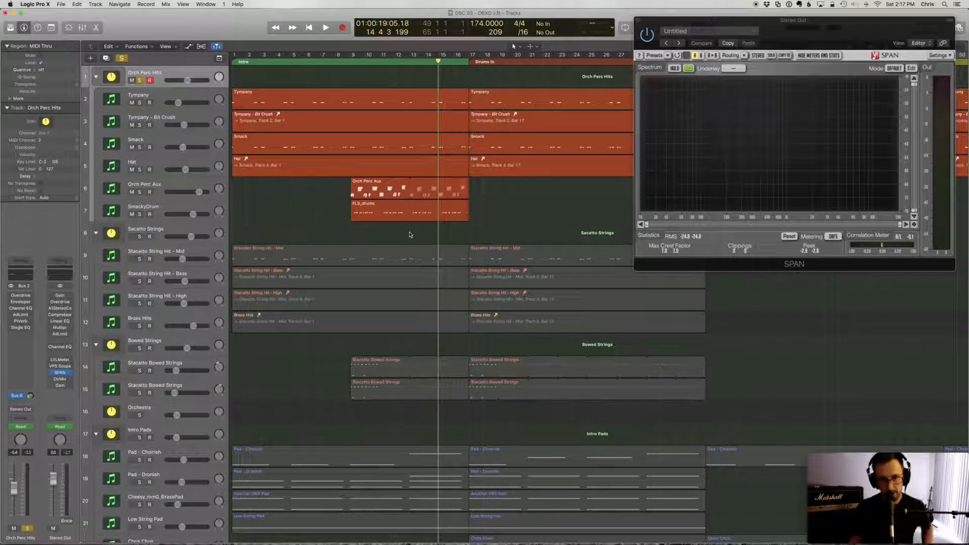